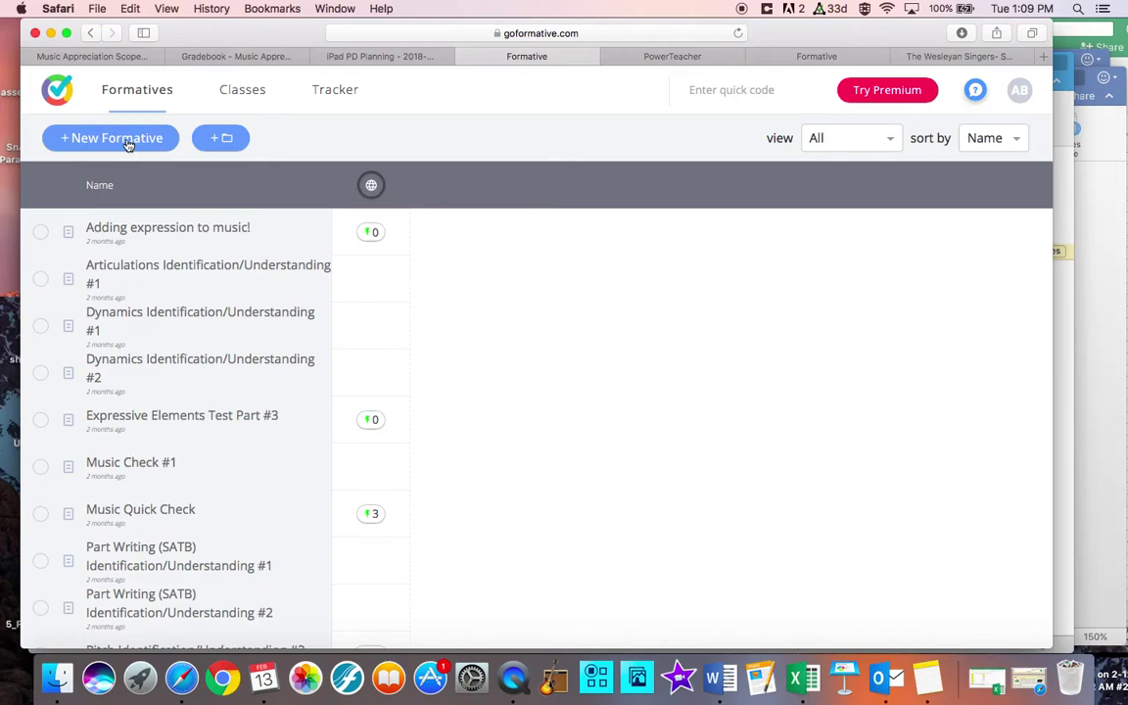
Create a new formative and add an Enhance a PDF/Doc item to it.
left_click(127, 140)
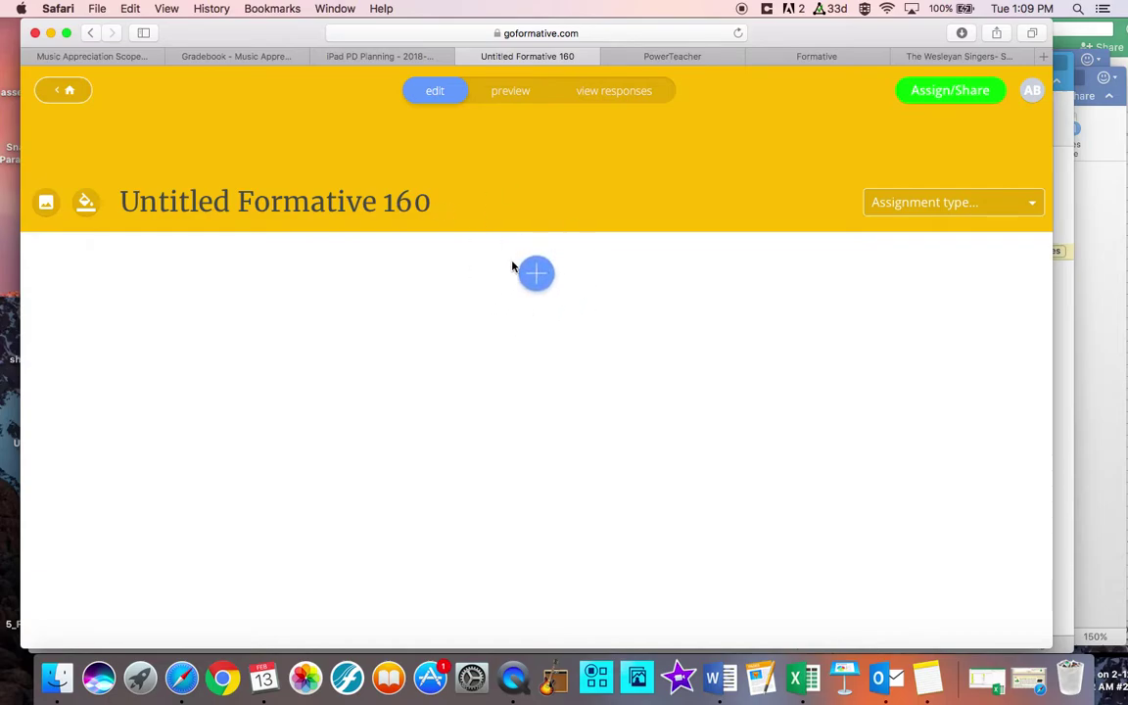
left_click(537, 276)
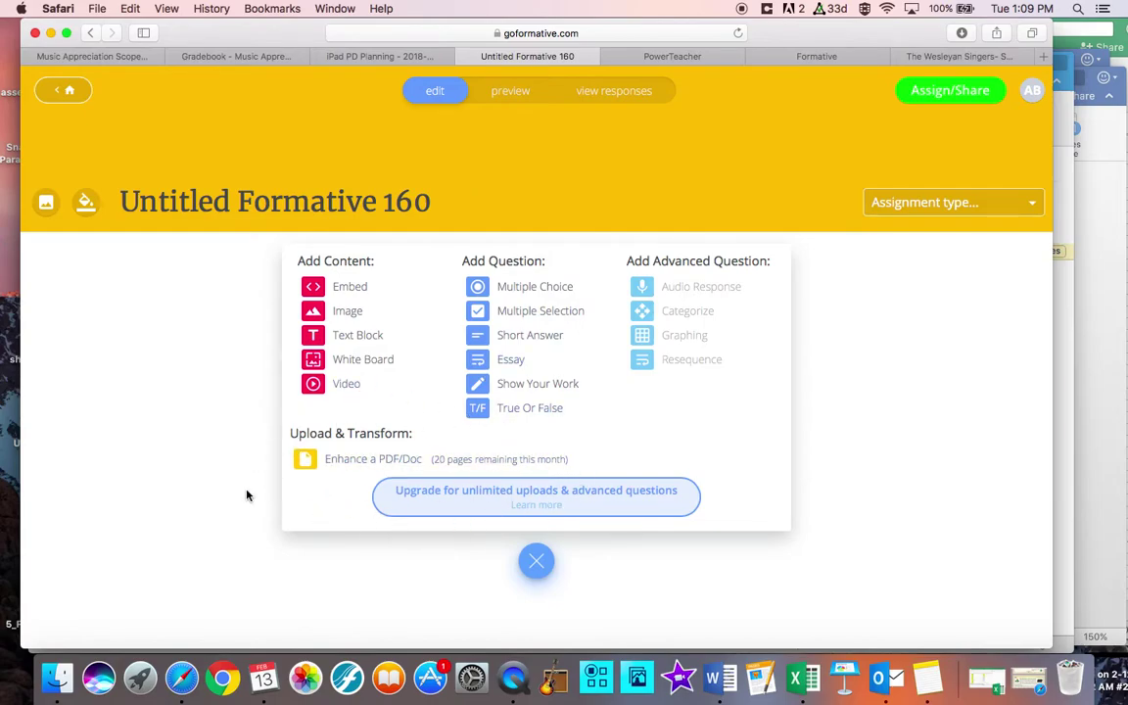
left_click(403, 465)
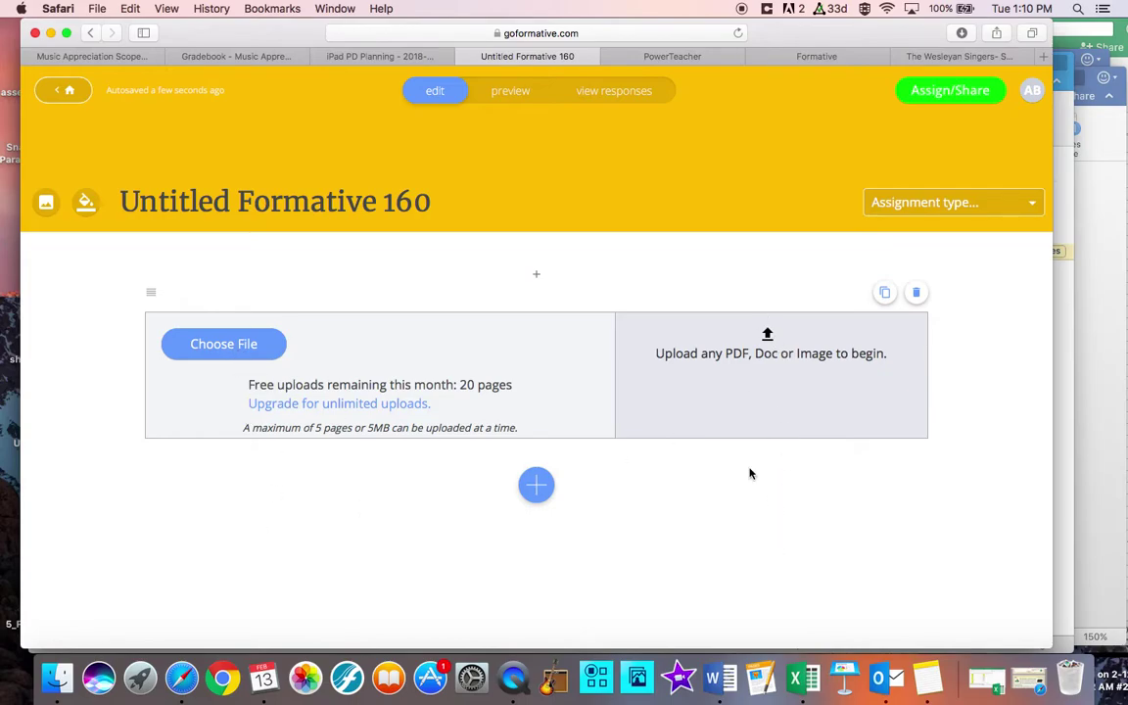
Open the formative "Rhythm Identification/Understanding #1" from the home list and review its questions and correct answers.
left_click(60, 98)
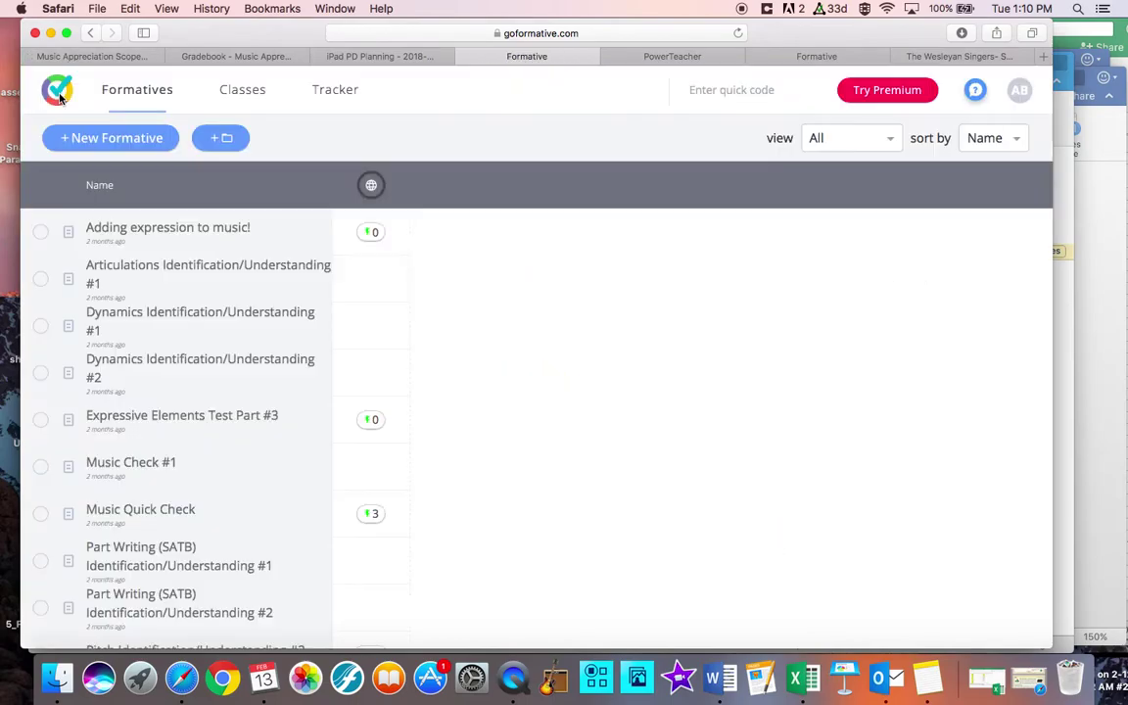
scroll(186, 460, "down", 4)
scroll(191, 493, "down", 4)
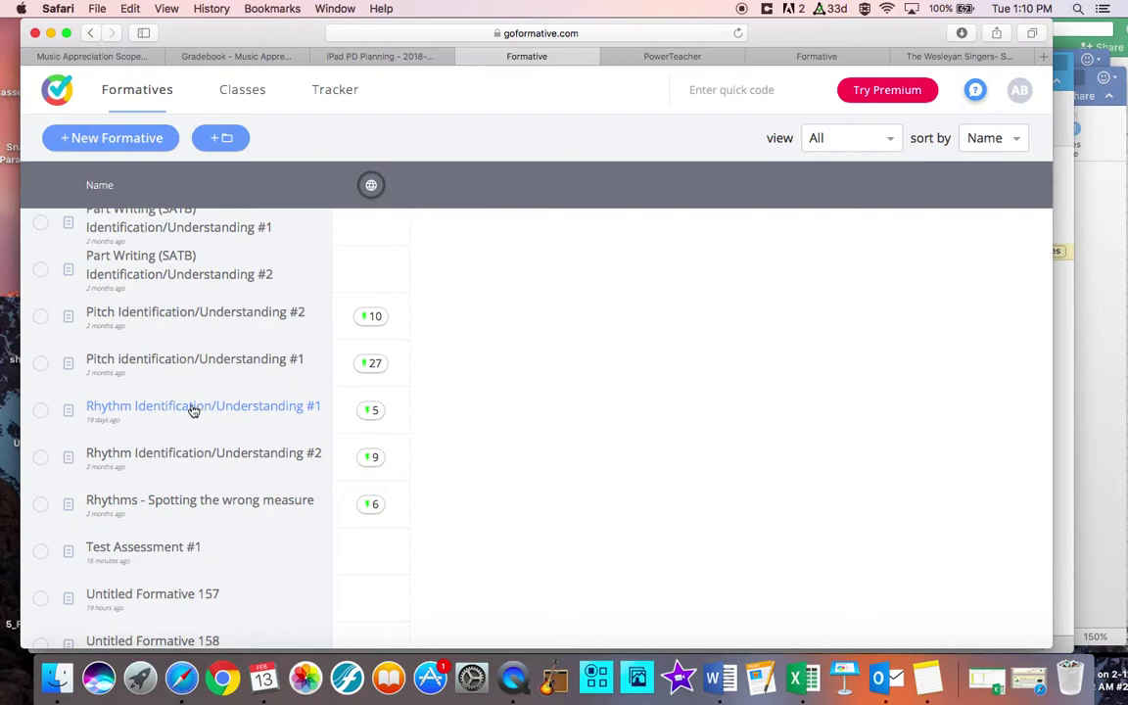
left_click(159, 406)
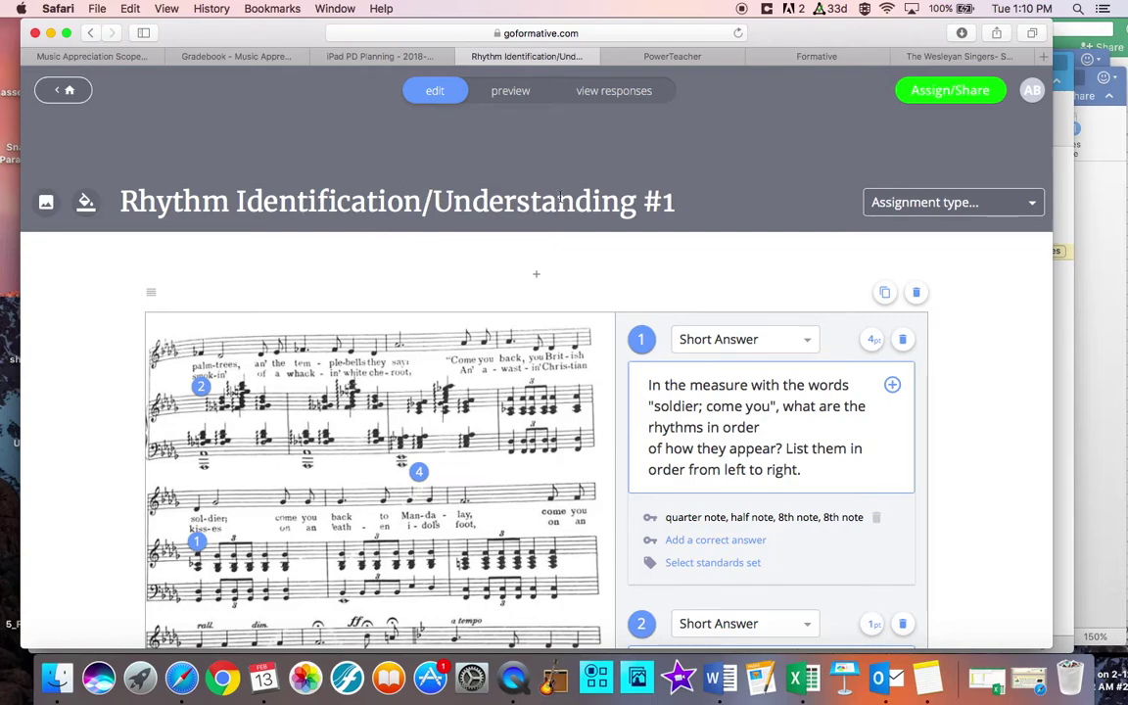
scroll(471, 359, "down", 5)
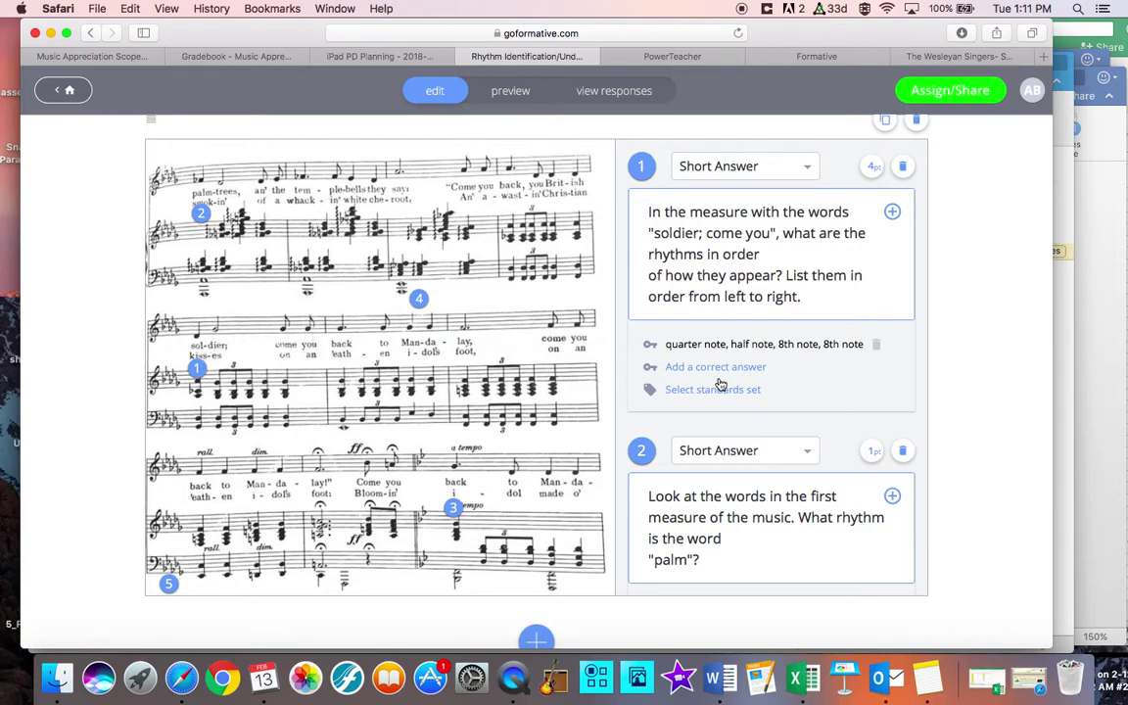
left_click(821, 345)
scroll(685, 323, "down", 10)
scroll(729, 343, "down", 5)
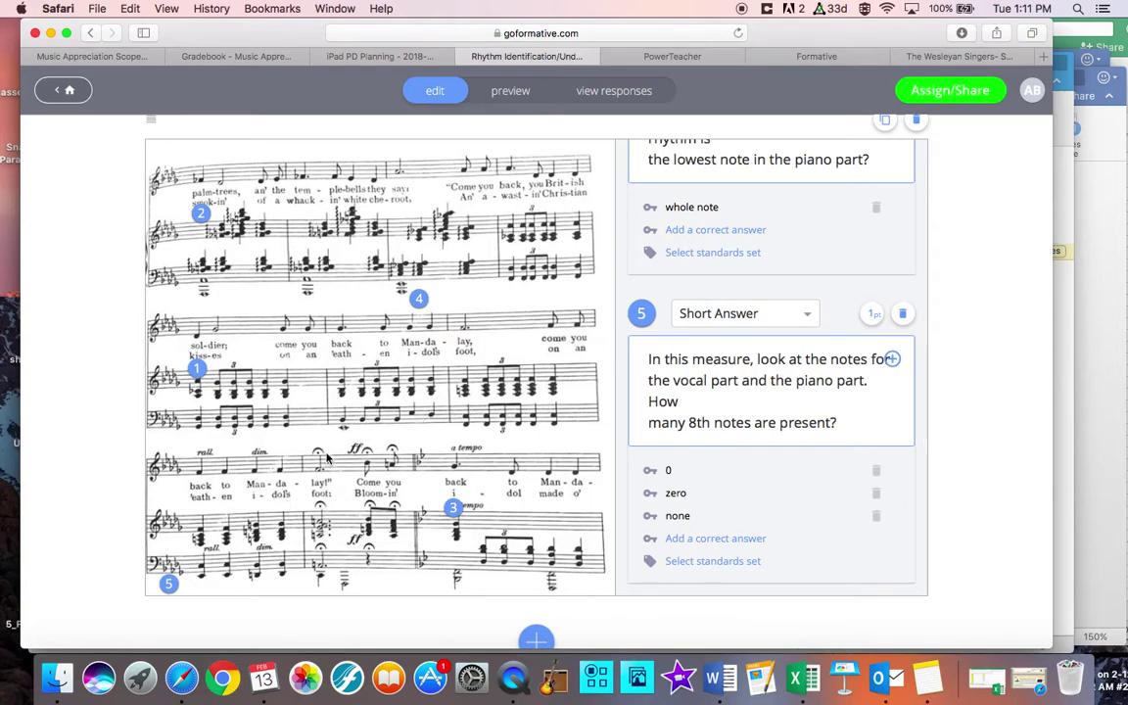
left_click(321, 533)
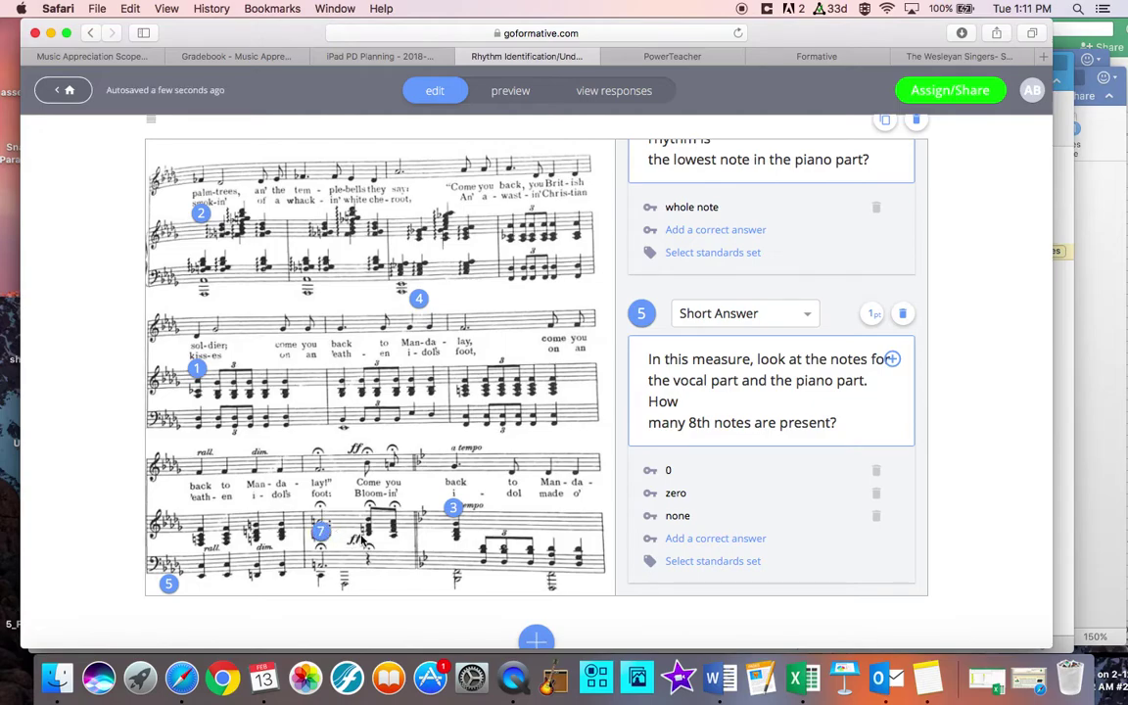
left_click(353, 528)
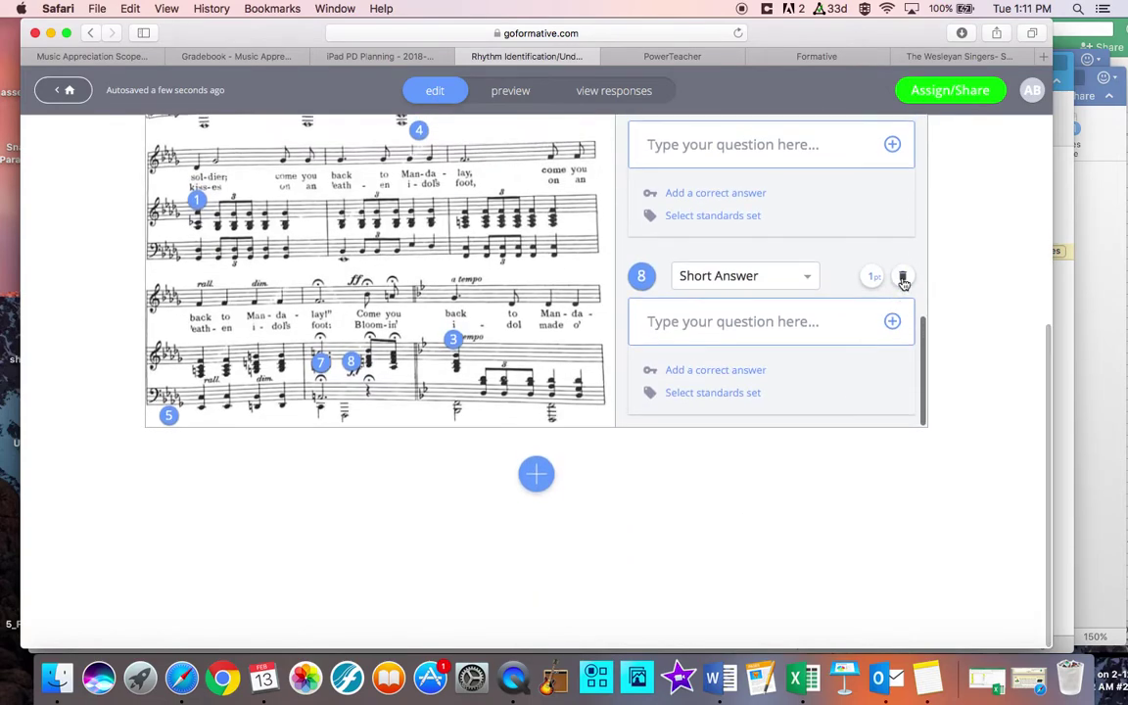
left_click(902, 276)
left_click(555, 396)
scroll(862, 294, "up", 3)
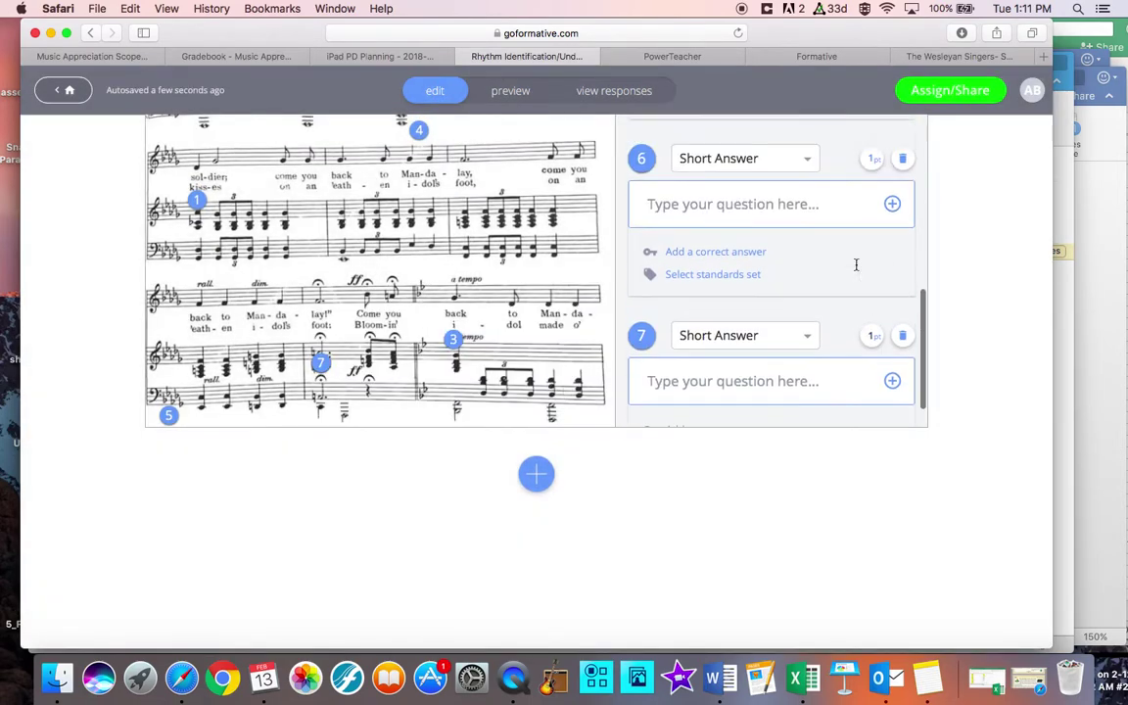
left_click(902, 406)
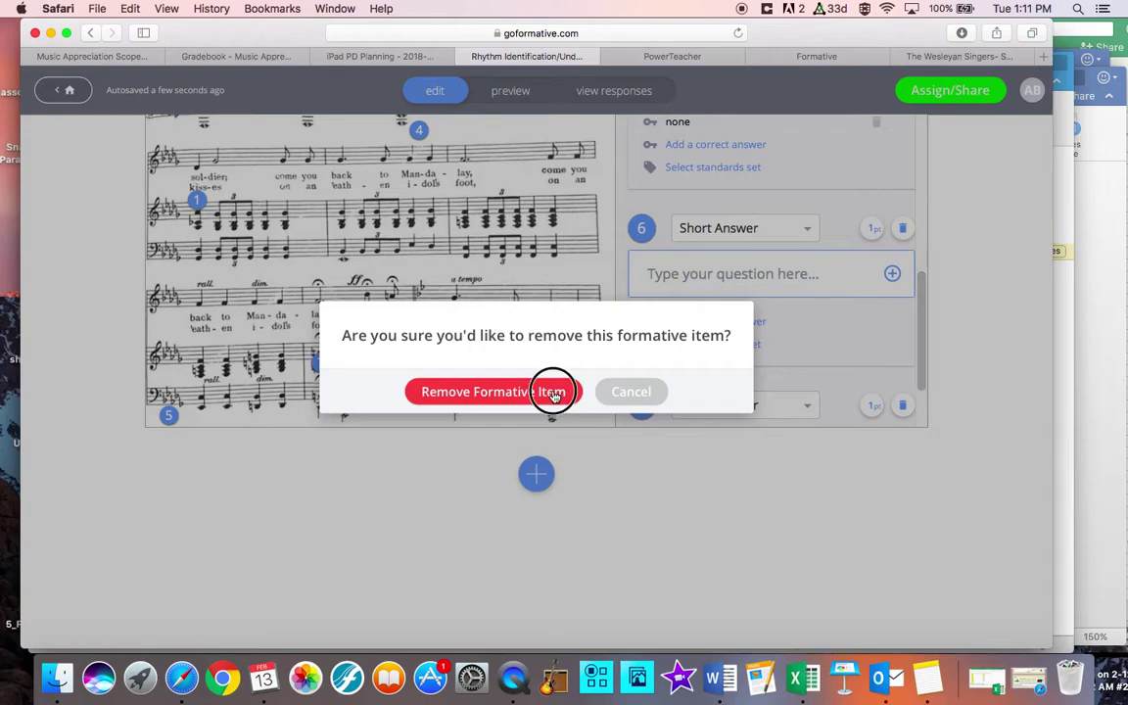
left_click(551, 389)
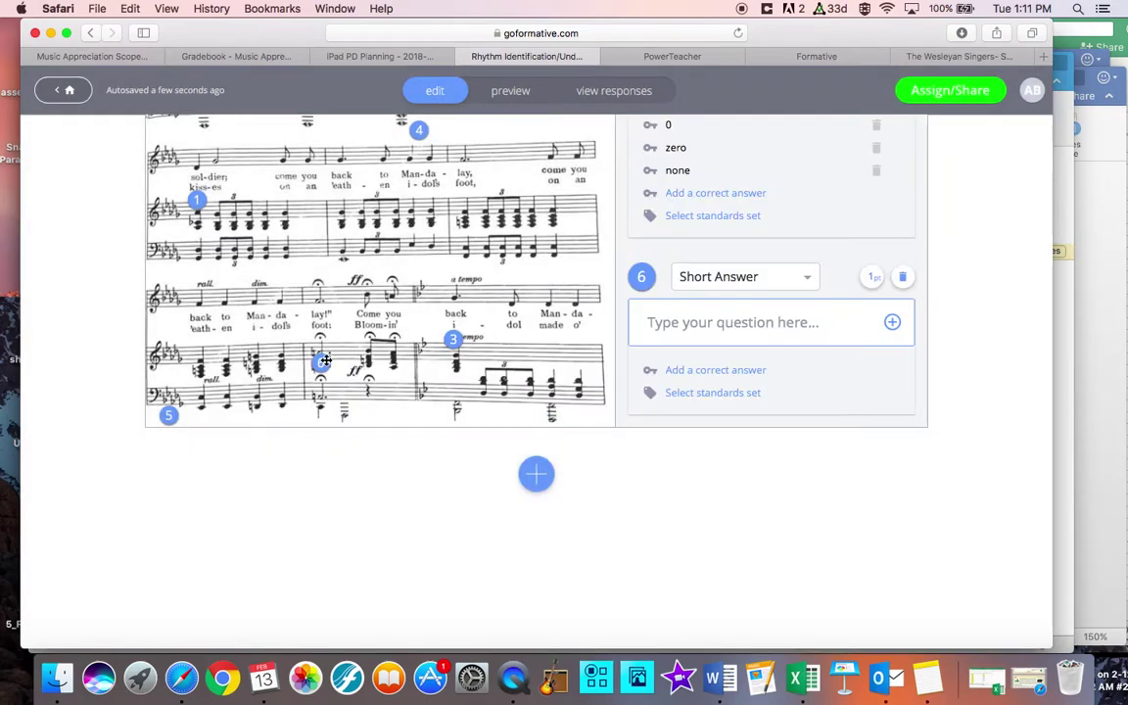
left_click(902, 276)
left_click(494, 391)
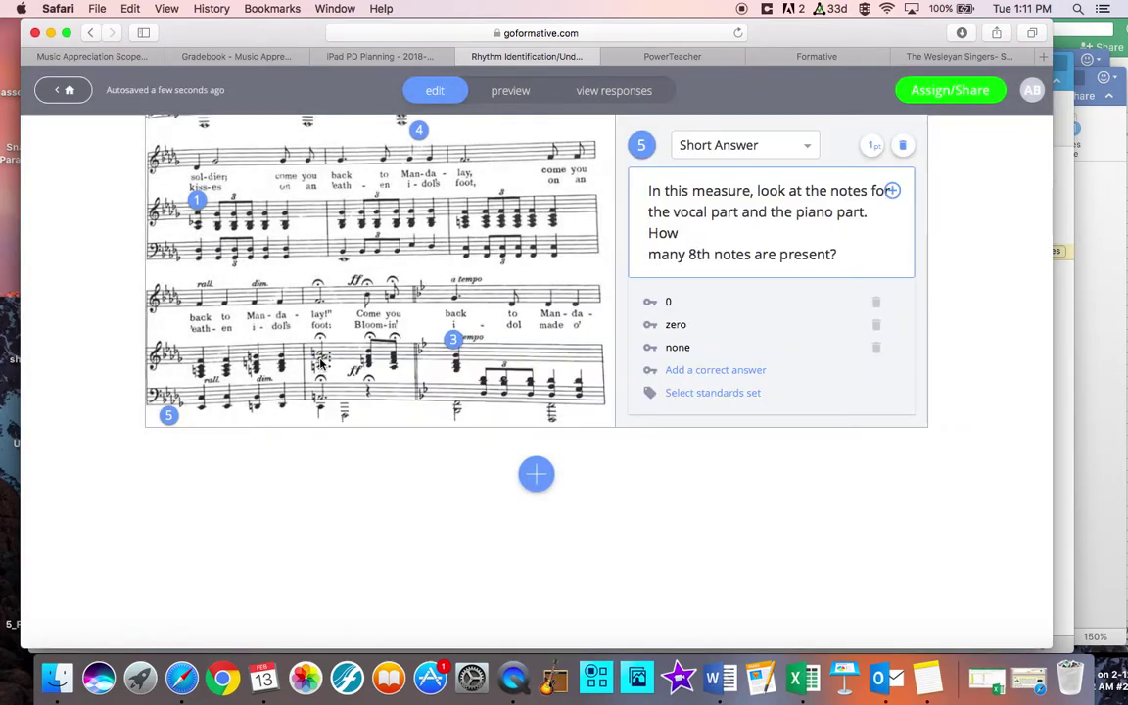
Place a question 6 marker on the sheet music below the word "lay!" and set its type to True Or False.
left_click(320, 364)
scroll(770, 350, "down", 5)
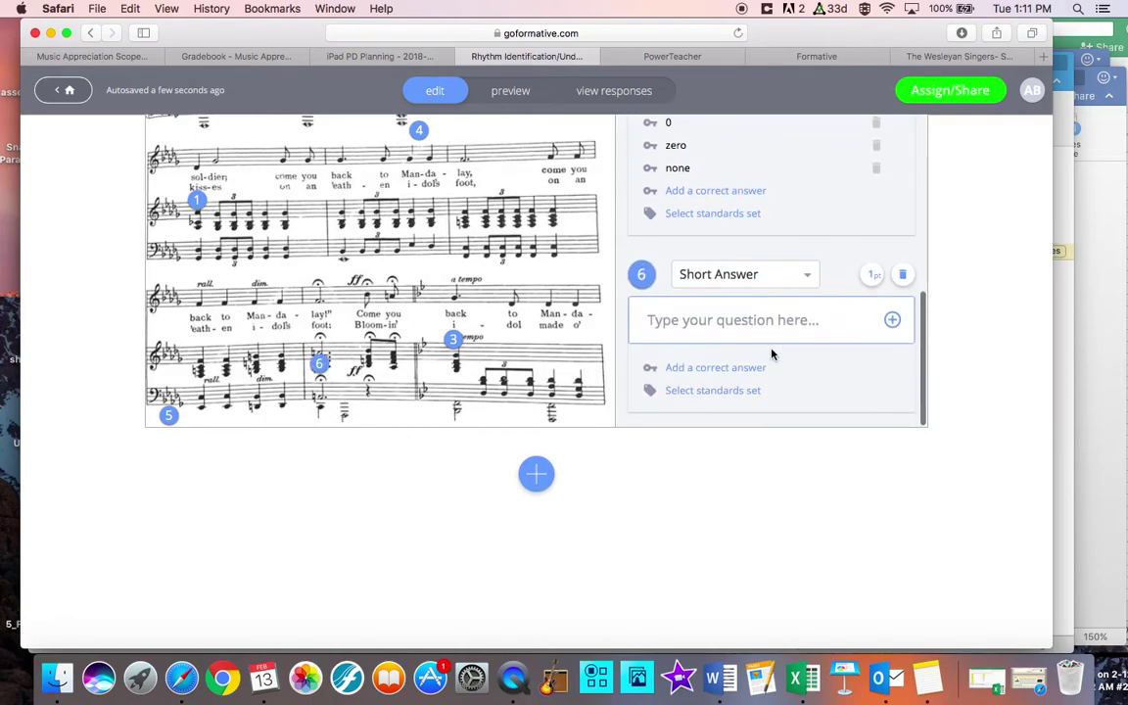
left_click(754, 275)
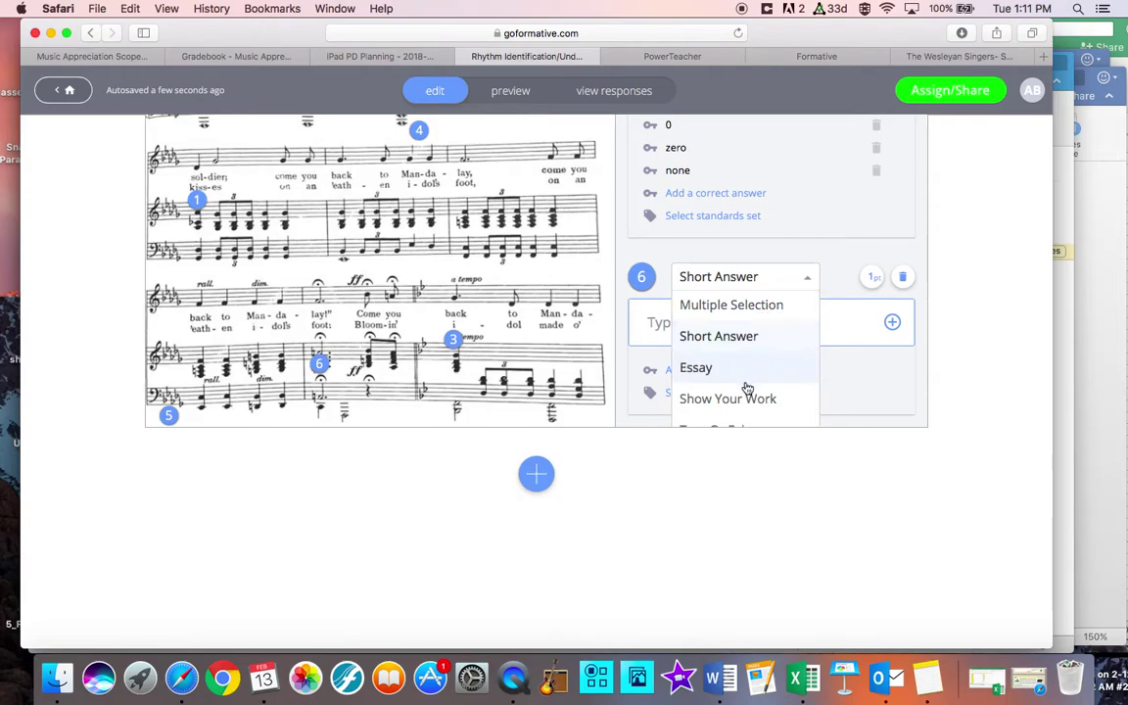
scroll(825, 284, "down", 1)
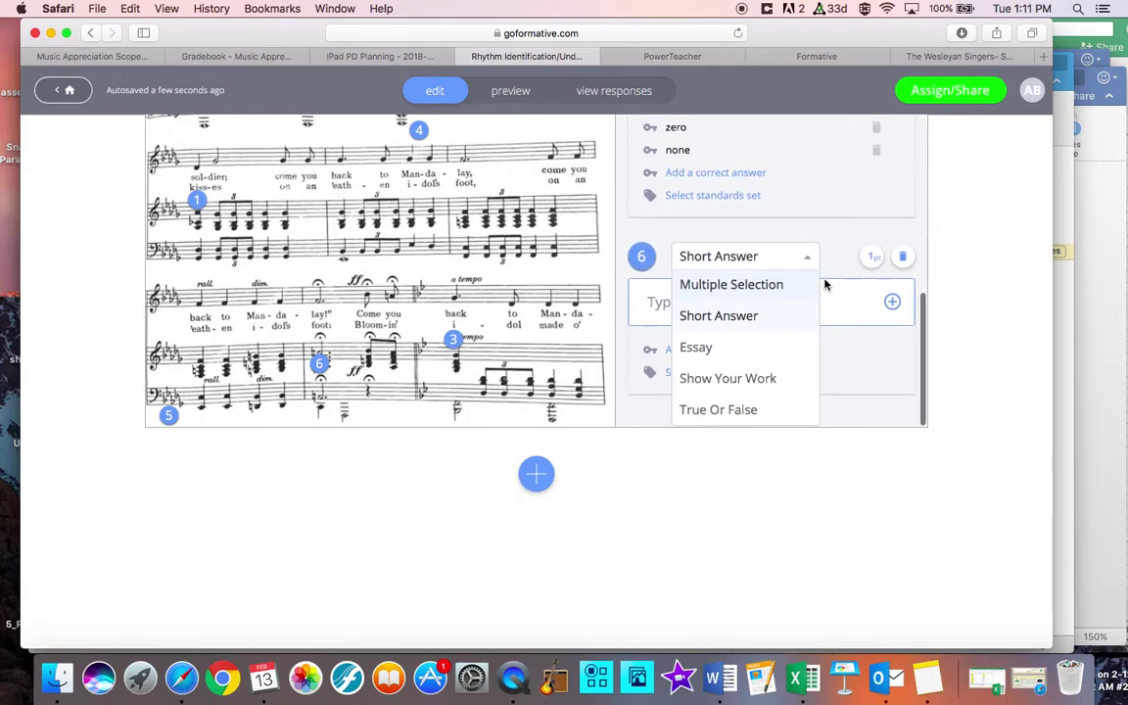
left_click(742, 419)
Enter the question 6 statement The rhythm on the word "lay" is a half note. and set False as the correct answer.
left_click(710, 317)
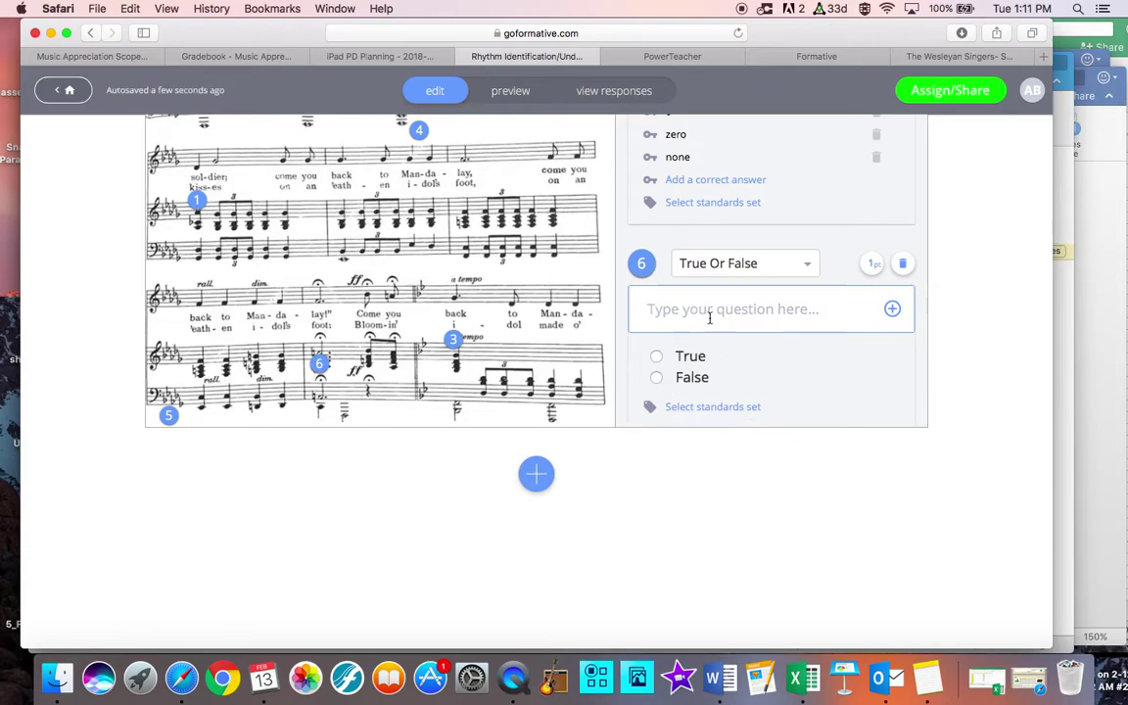
type("The rhuyth")
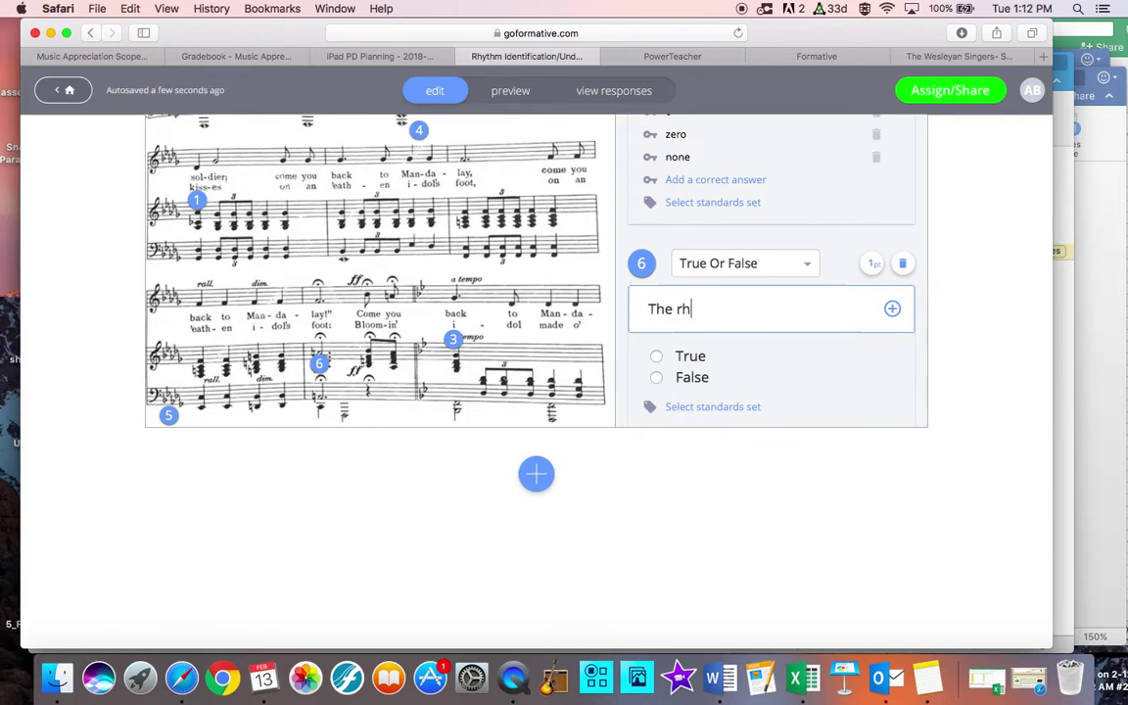
key("BackSpace")
key("BackSpace")
key("BackSpace")
key("BackSpace")
type("ythm on the word \"lay")
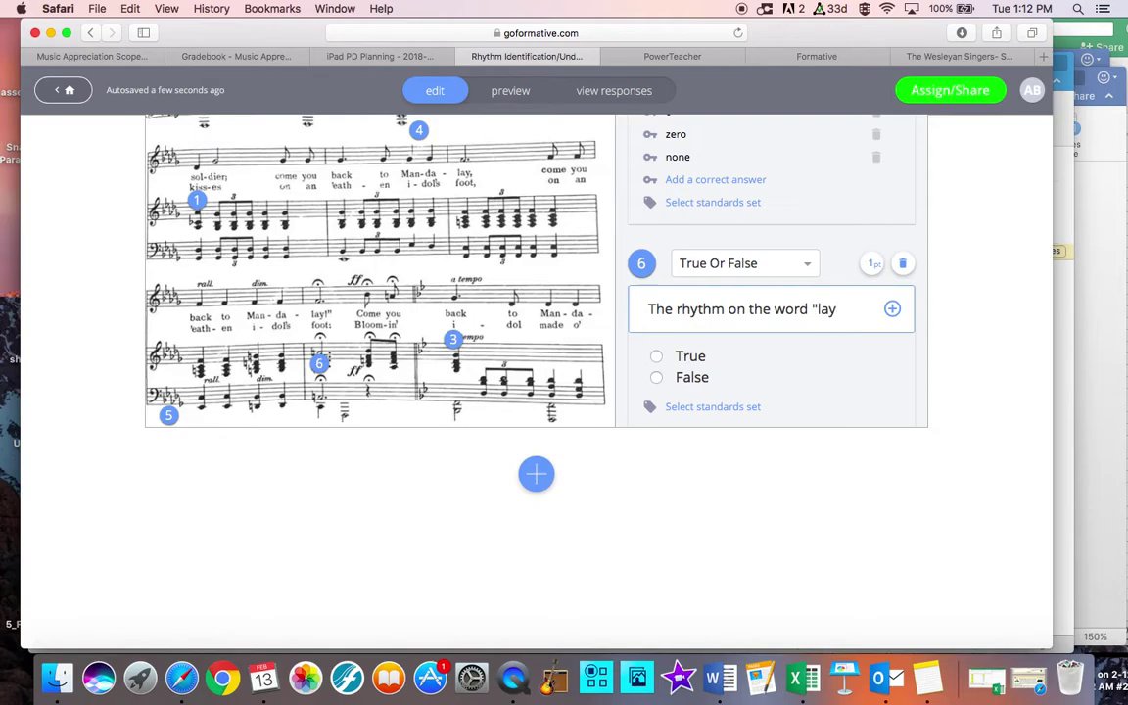
type("is a half note?")
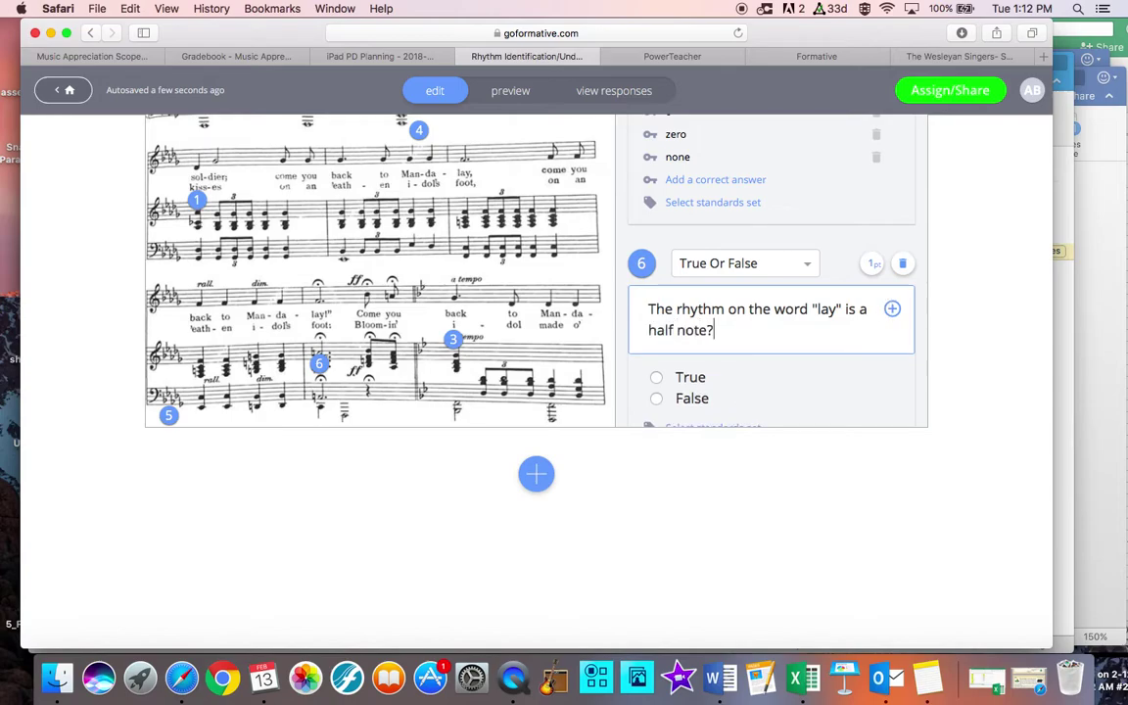
key("BackSpace")
type(".")
left_click(656, 398)
scroll(784, 370, "down", 1)
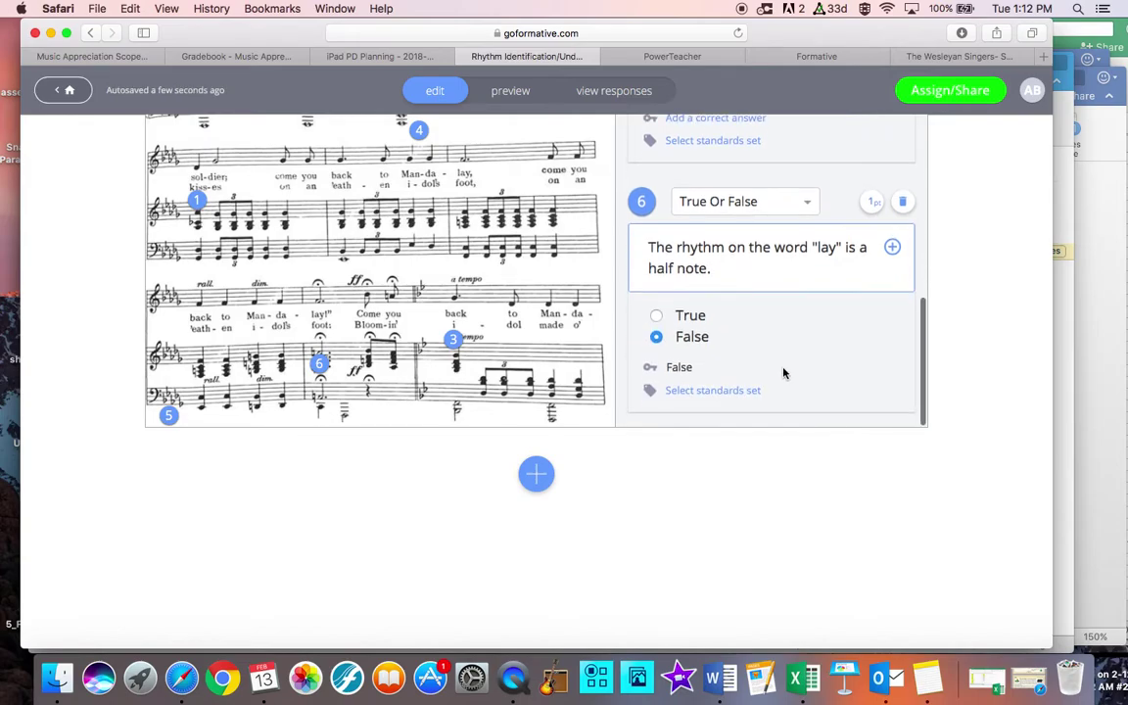
Preview the formative and examine how the numbered markers on the sheet music match the questions.
scroll(788, 308, "up", 2)
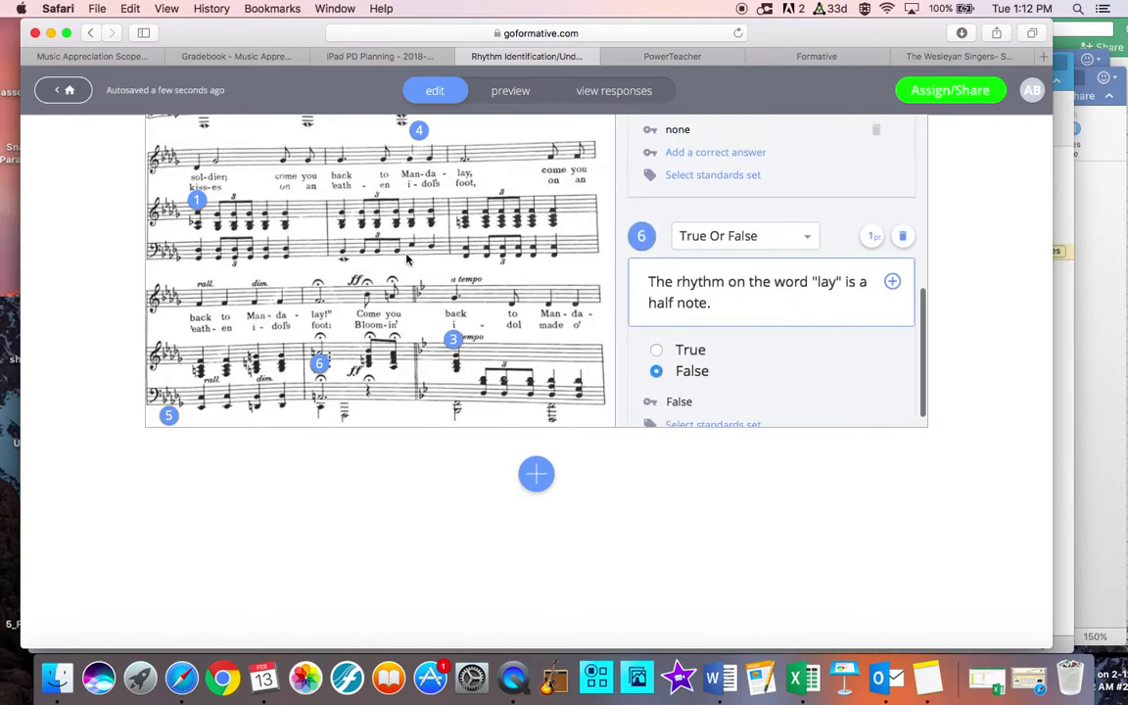
scroll(380, 259, "up", 3)
scroll(380, 260, "down", 1)
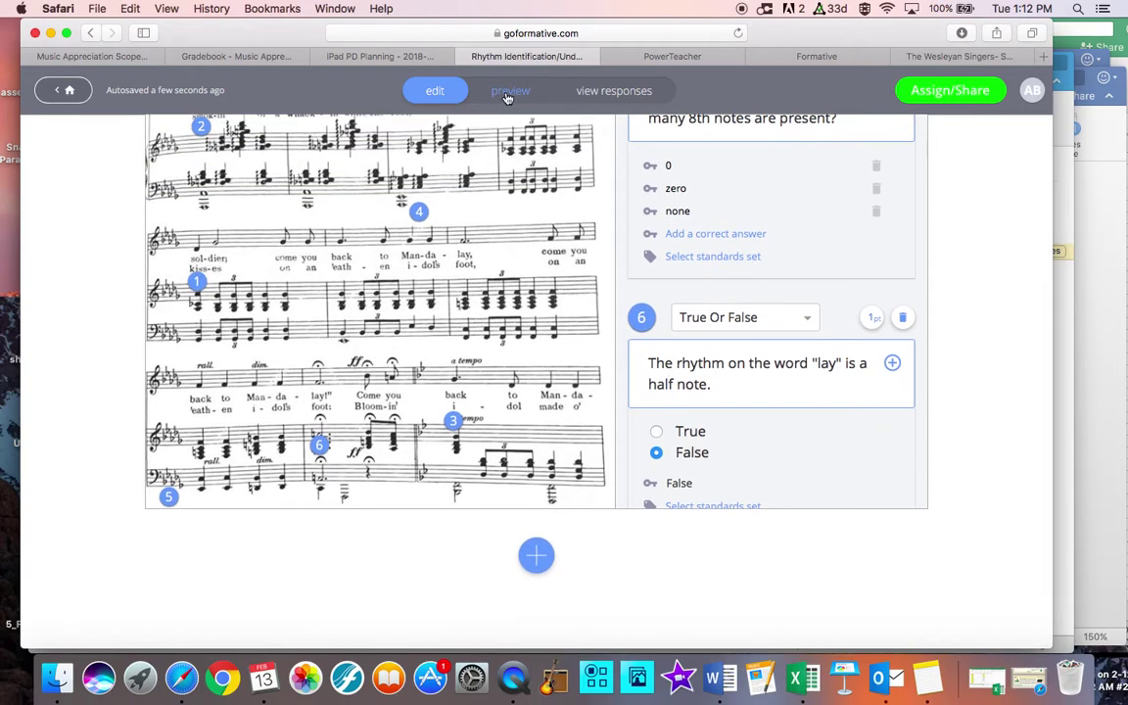
left_click(509, 91)
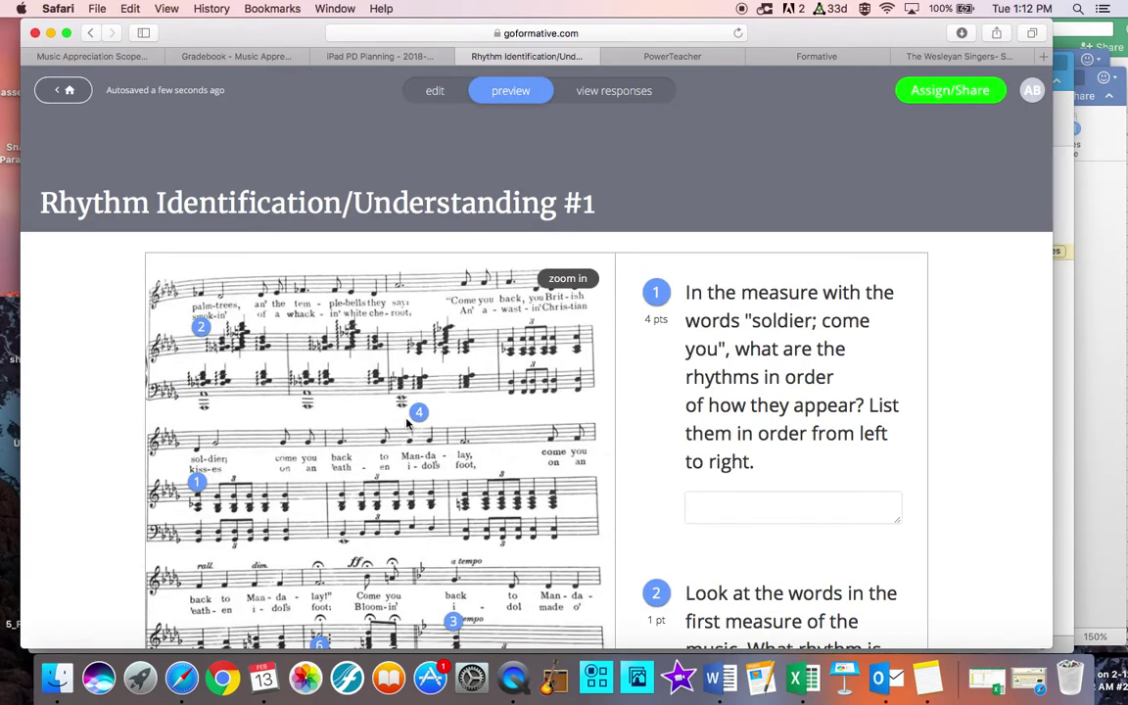
scroll(707, 426, "down", 3)
scroll(707, 426, "up", 3)
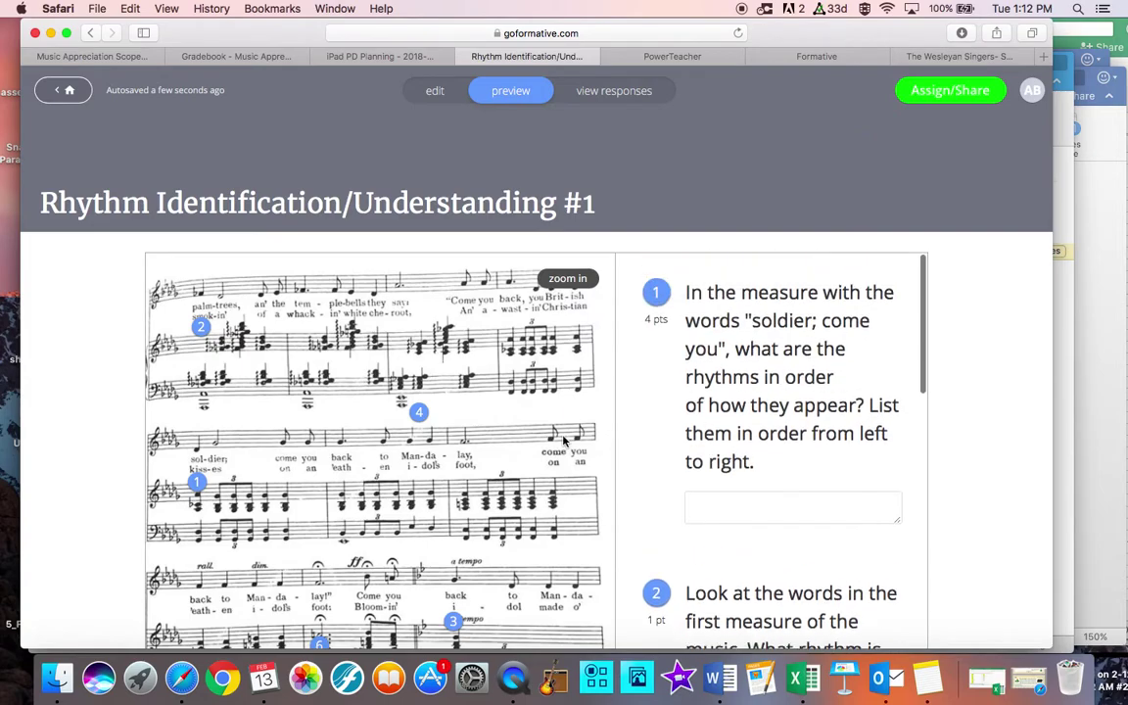
scroll(564, 442, "down", 2)
scroll(565, 441, "up", 1)
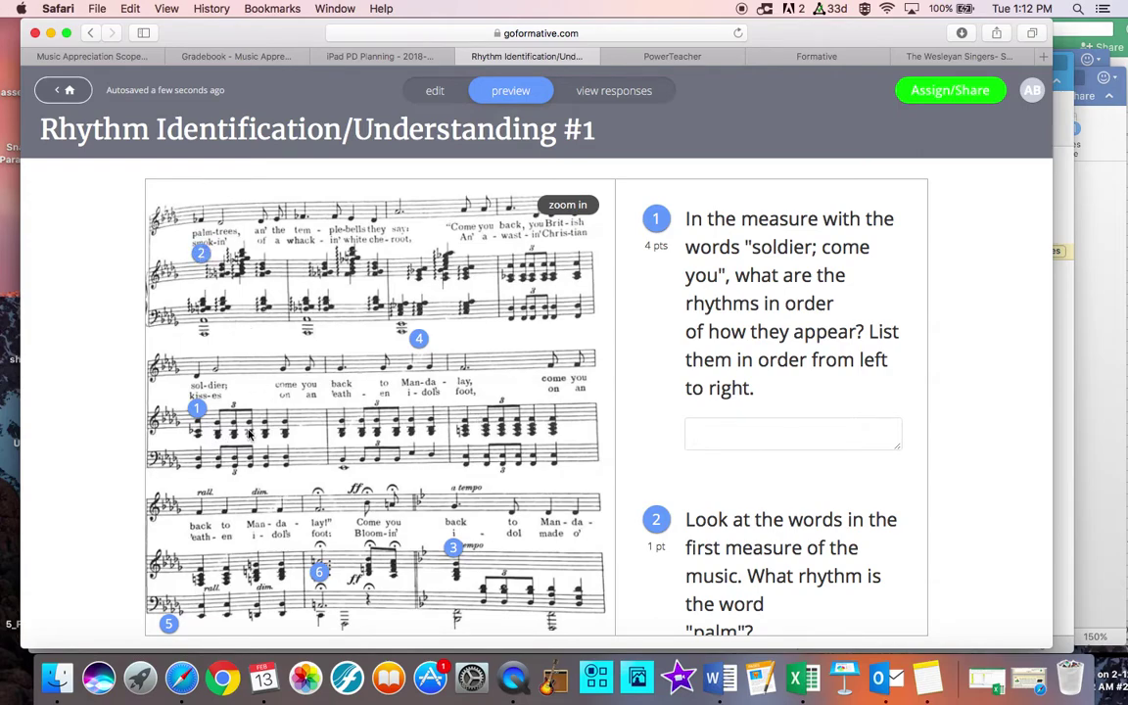
scroll(766, 428, "down", 3)
left_click(745, 274)
scroll(739, 412, "up", 3)
scroll(734, 438, "down", 5)
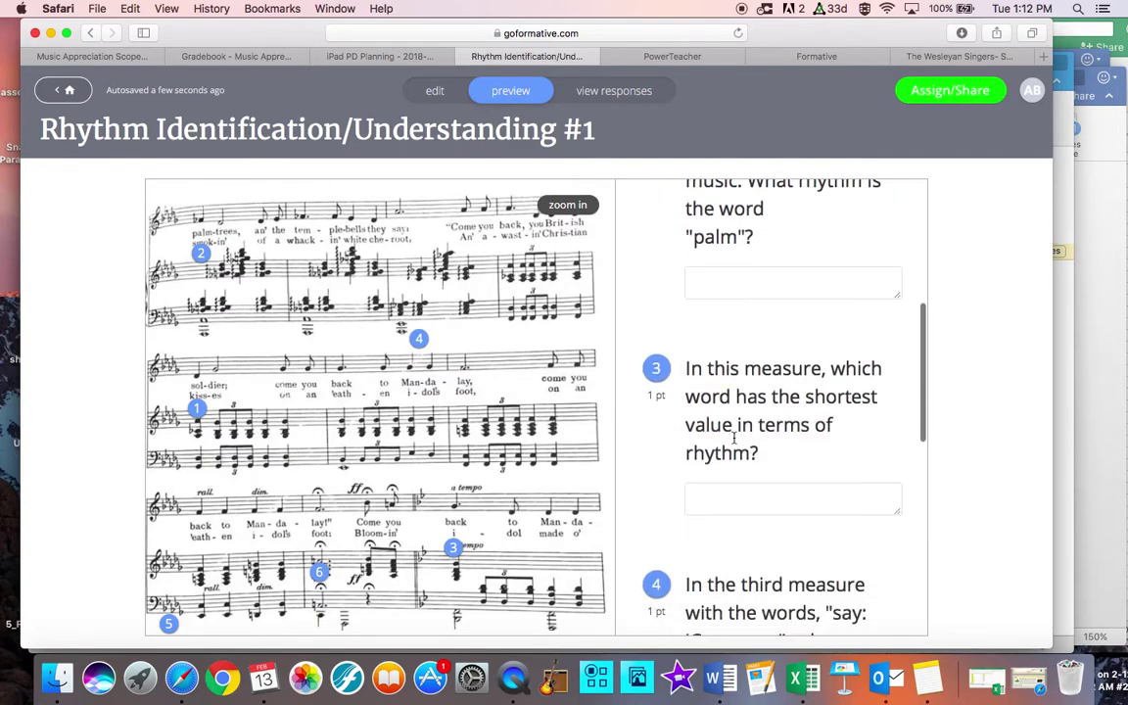
scroll(783, 431, "up", 2)
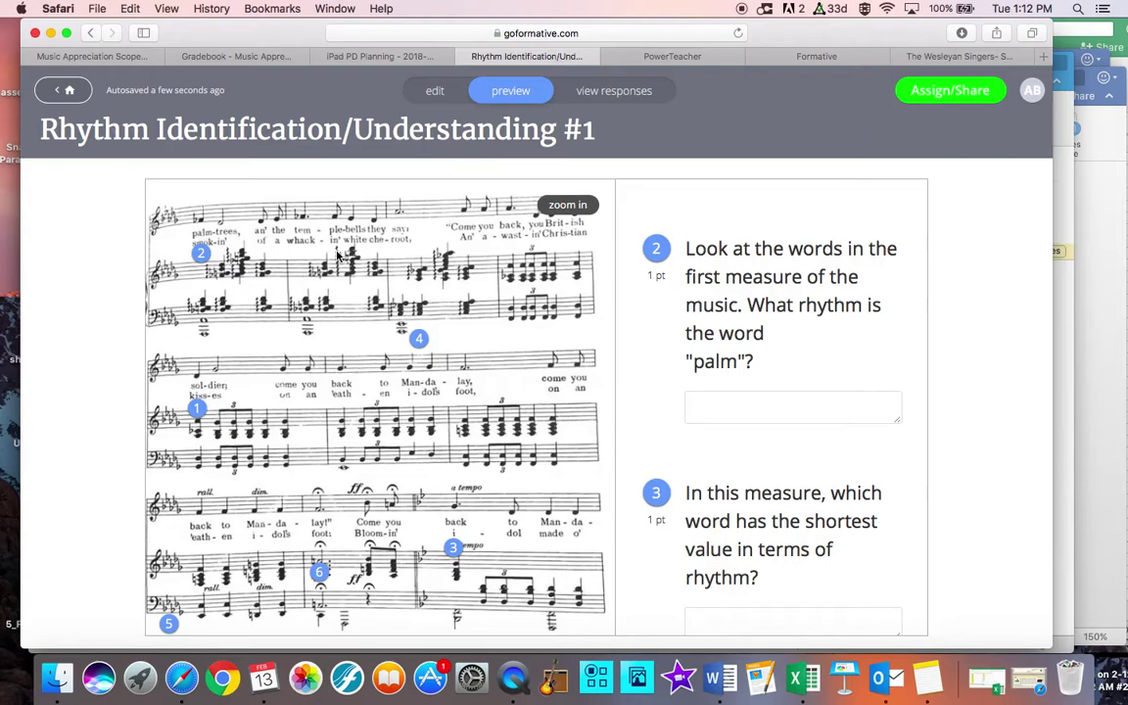
Answer question 2 in the preview with "quarter note" and look through the remaining questions down to question 6.
left_click(754, 415)
type("quarter note")
scroll(778, 501, "down", 10)
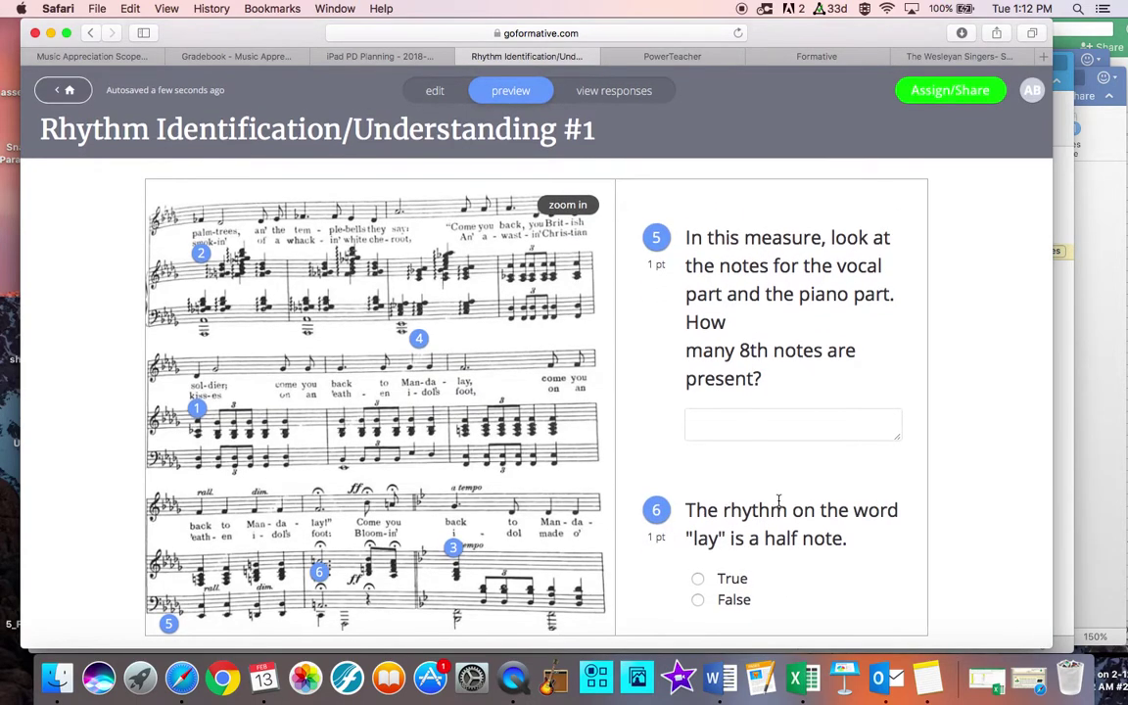
scroll(779, 502, "up", 1)
scroll(992, 478, "down", 2)
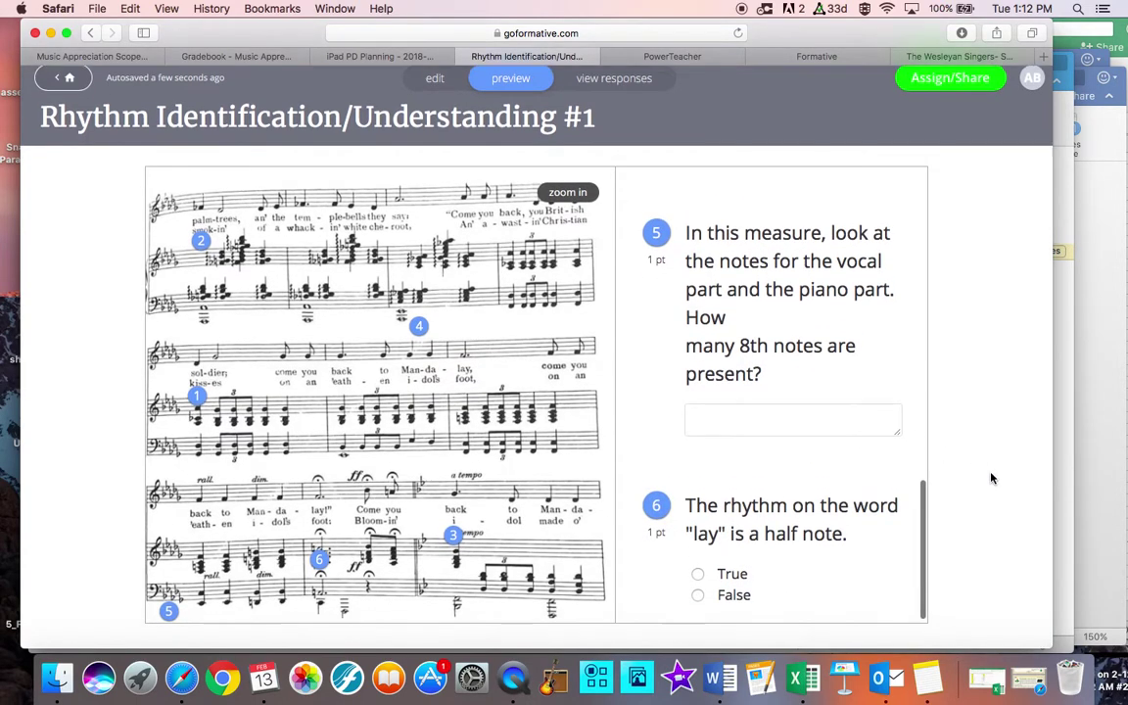
scroll(990, 421, "down", 2)
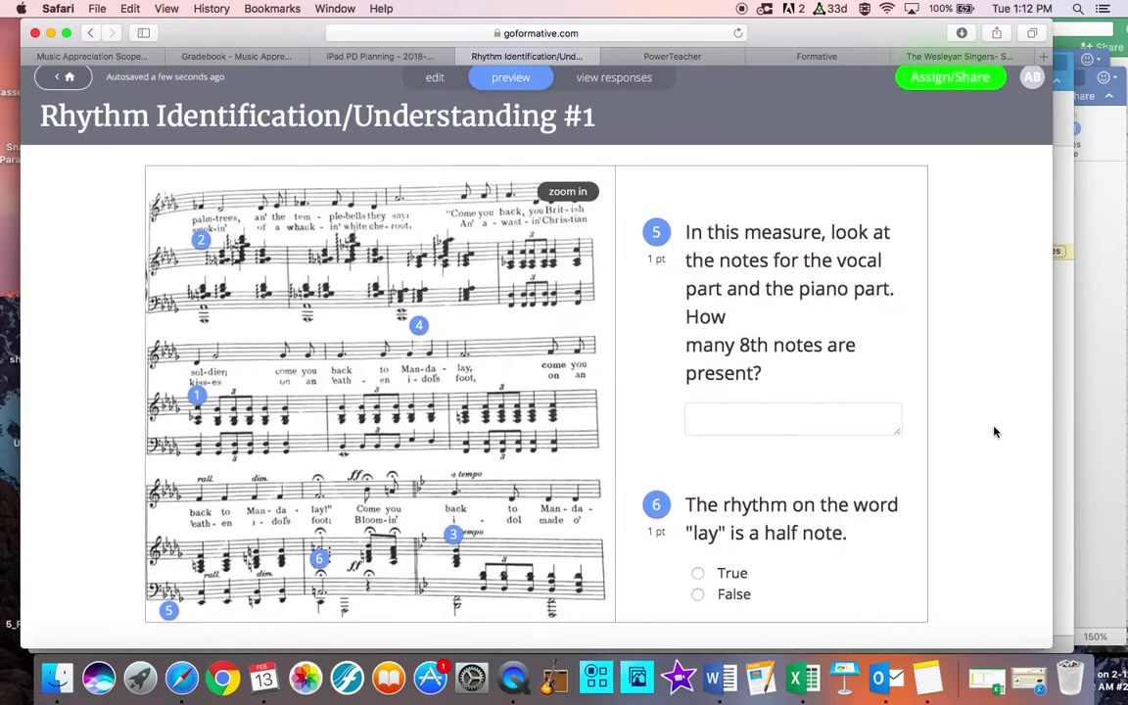
scroll(995, 431, "up", 3)
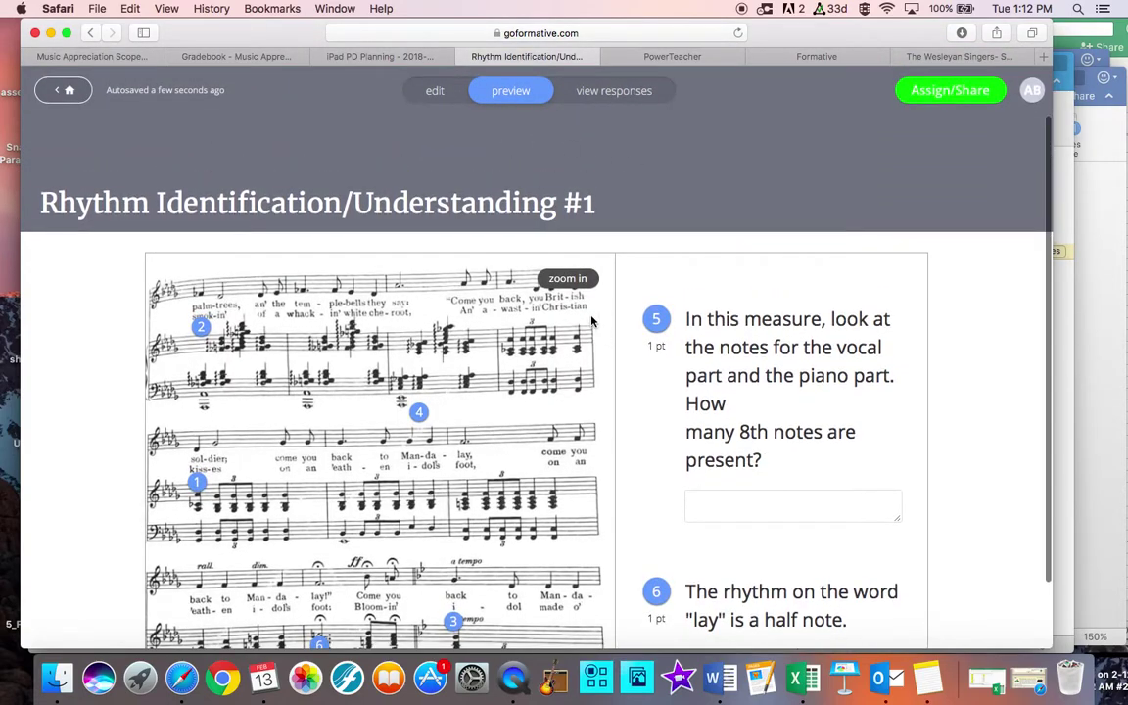
Return to editing the formative and review the correct answers set for the questions.
left_click(435, 91)
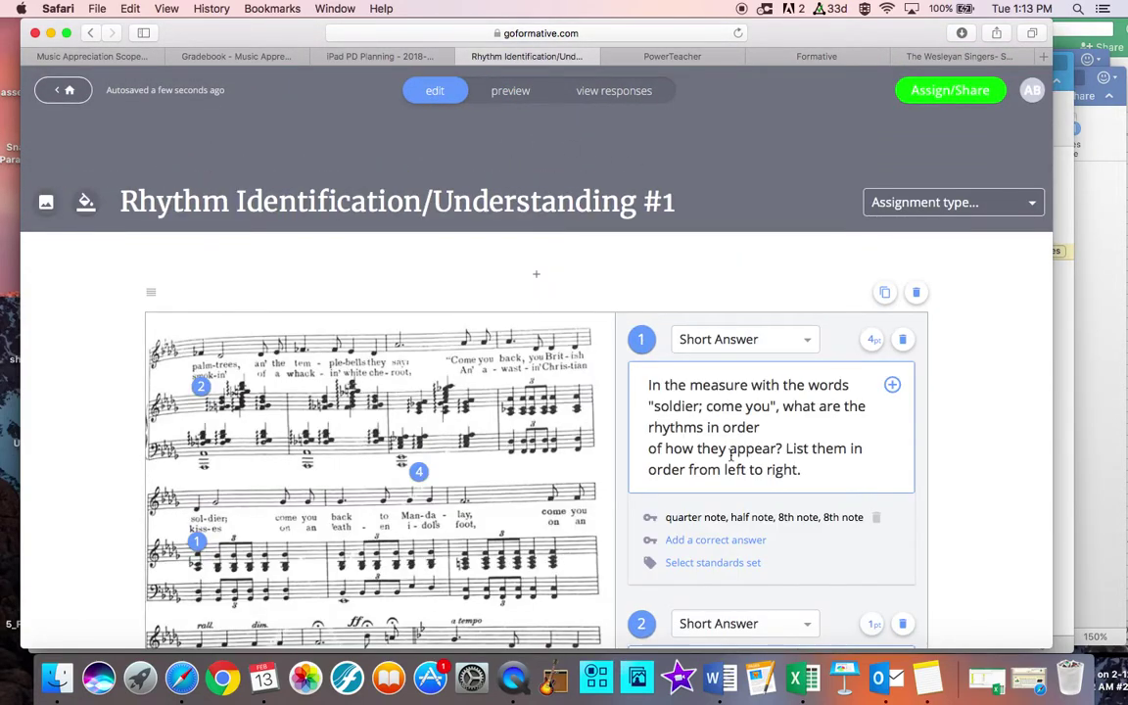
scroll(730, 456, "down", 5)
scroll(479, 502, "down", 6)
scroll(479, 502, "up", 3)
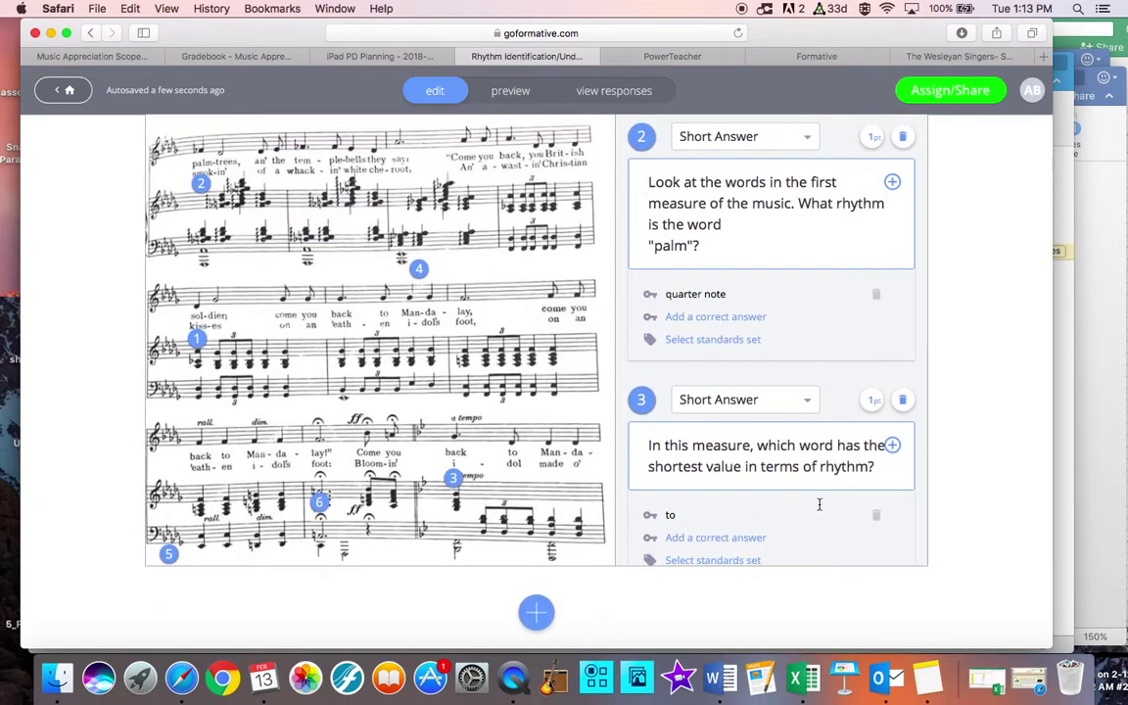
Review the question types offered for question 6, leaving it as True Or False.
scroll(811, 465, "down", 10)
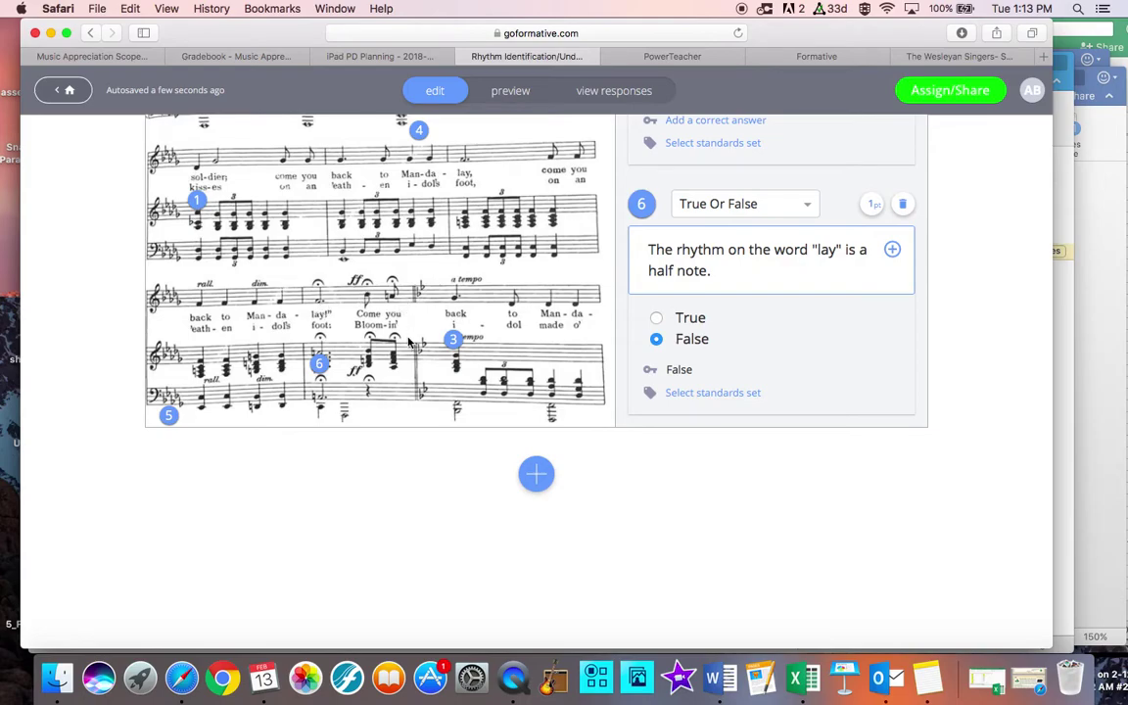
left_click(809, 210)
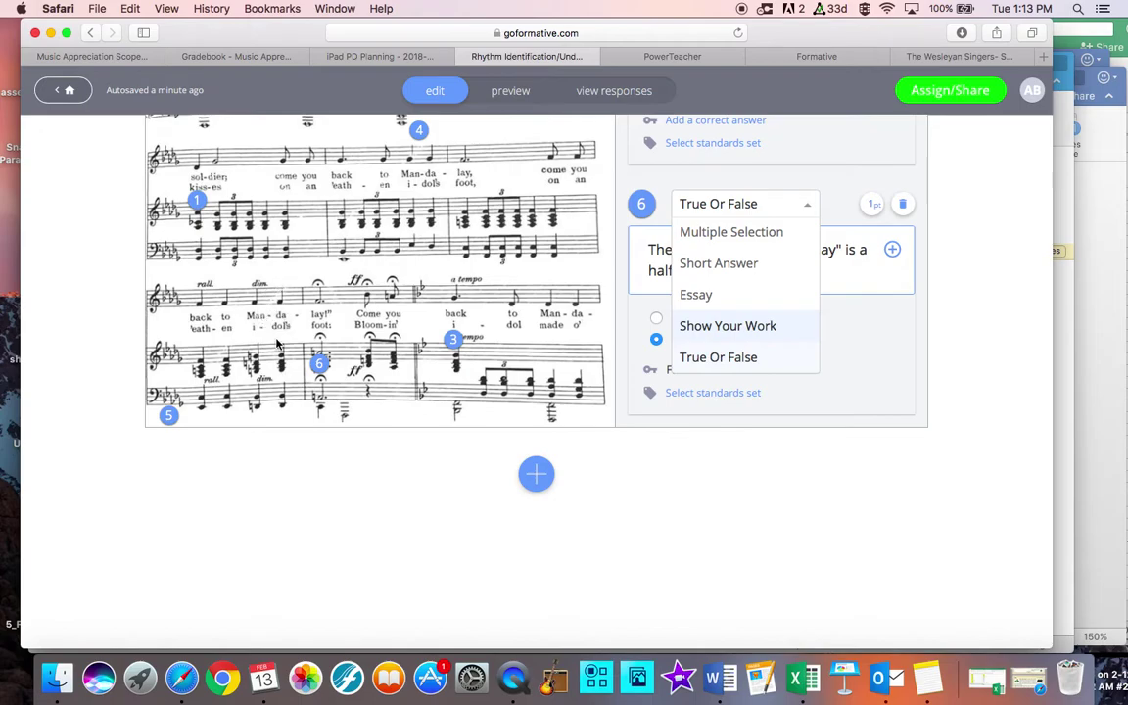
left_click(617, 437)
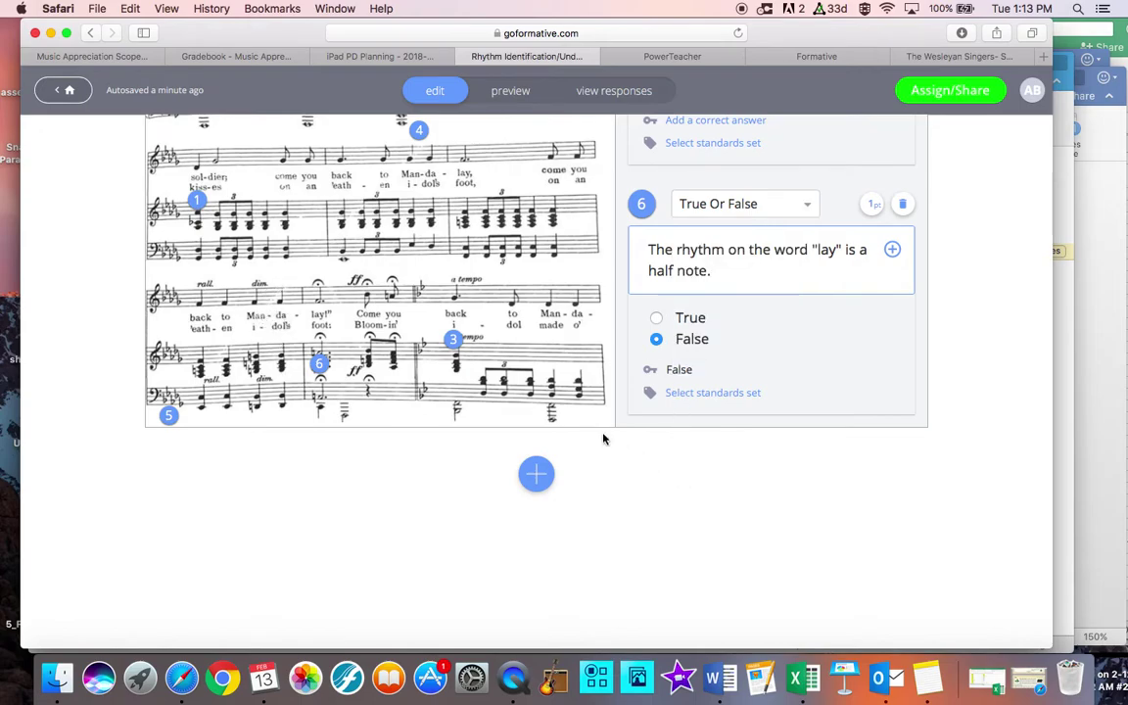
Look over the content, question and advanced question types that can be added below the sheet music, then dismiss them without adding any.
left_click(537, 476)
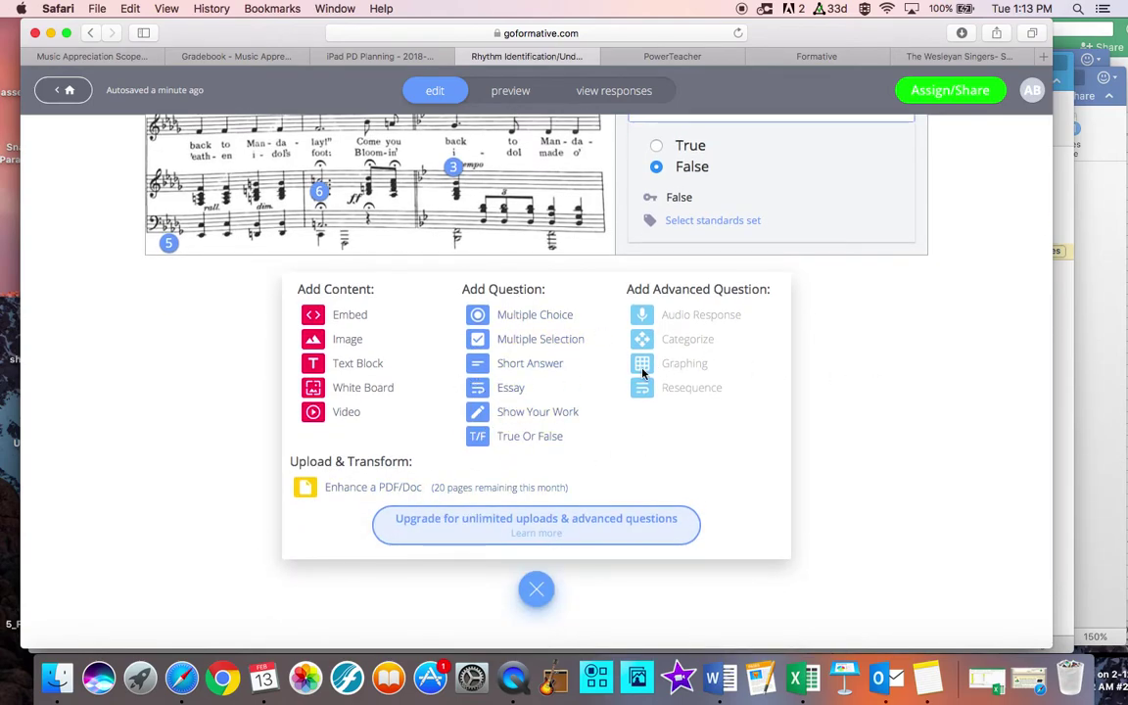
left_click(536, 588)
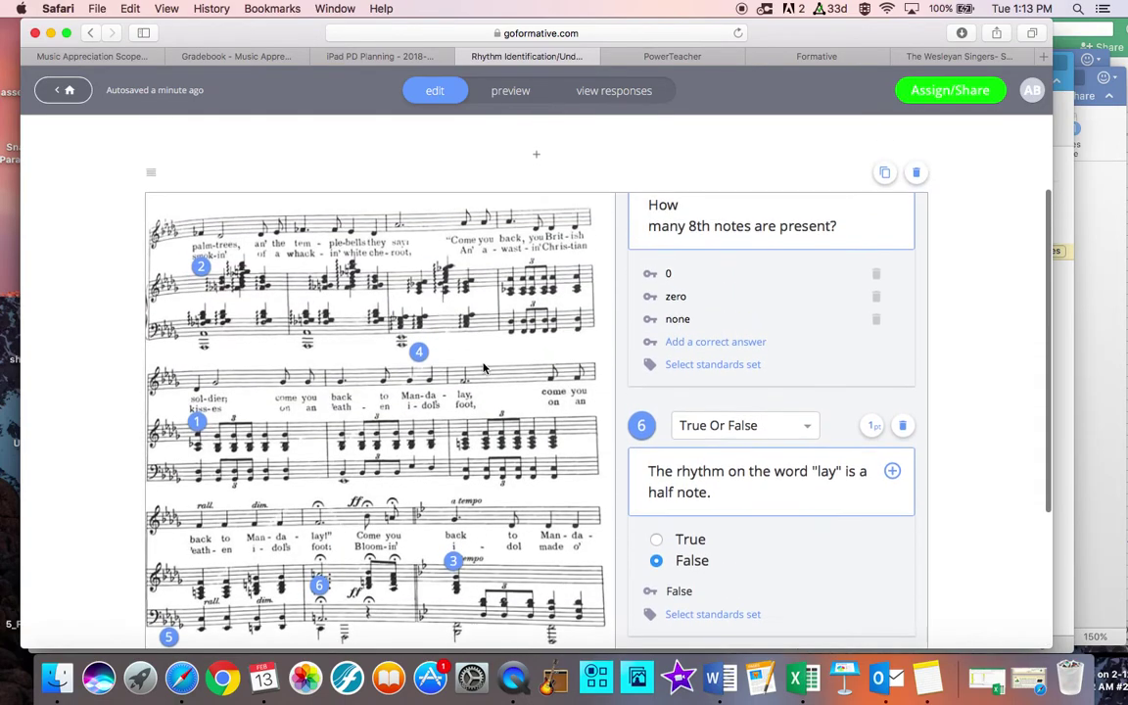
scroll(483, 368, "up", 3)
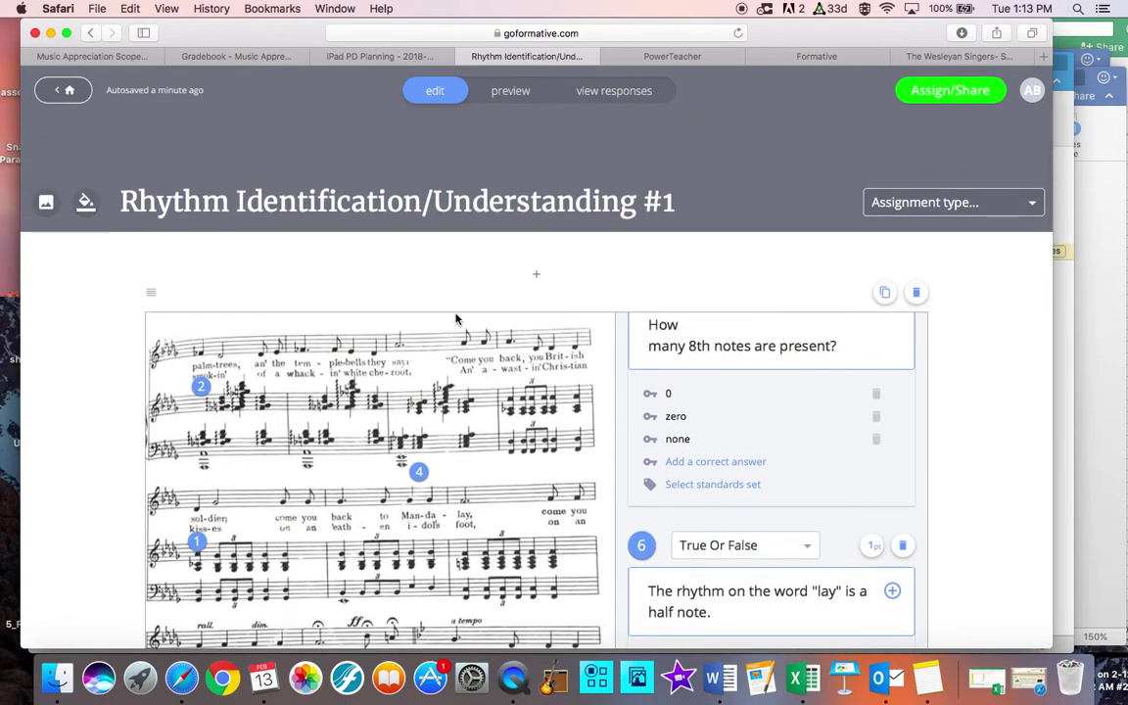
Leave the Rhythm Identification/Understanding #1 editor for the formatives list and look through all the formatives.
left_click(69, 93)
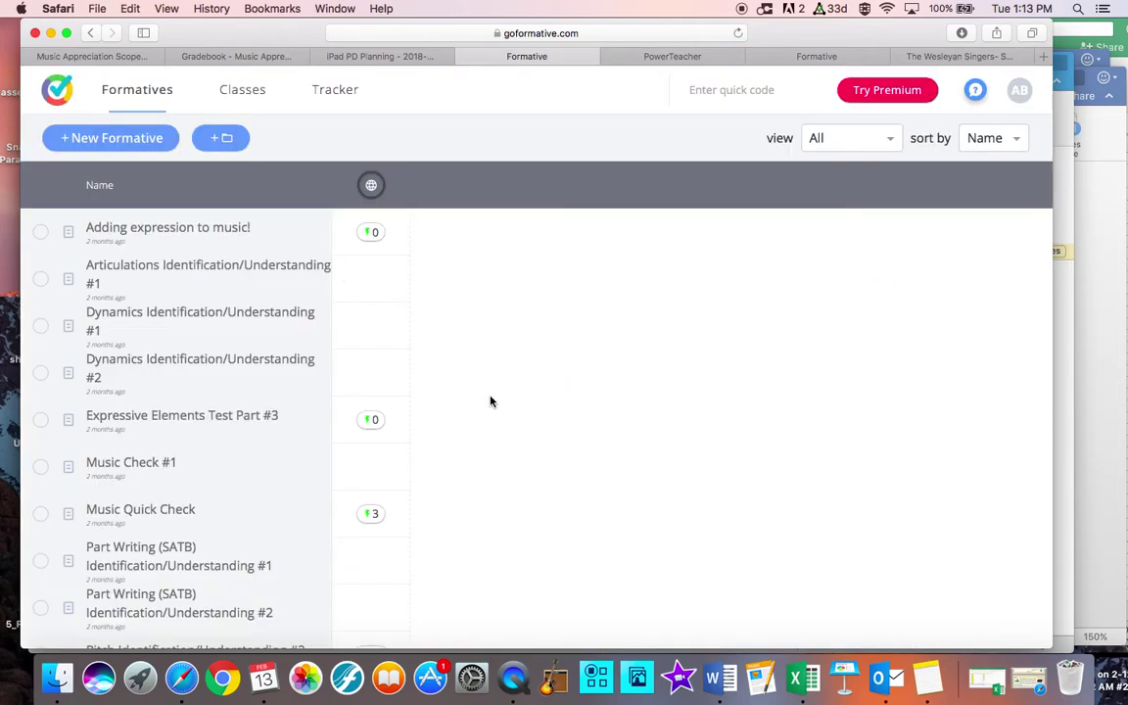
scroll(490, 398, "down", 5)
scroll(515, 437, "down", 3)
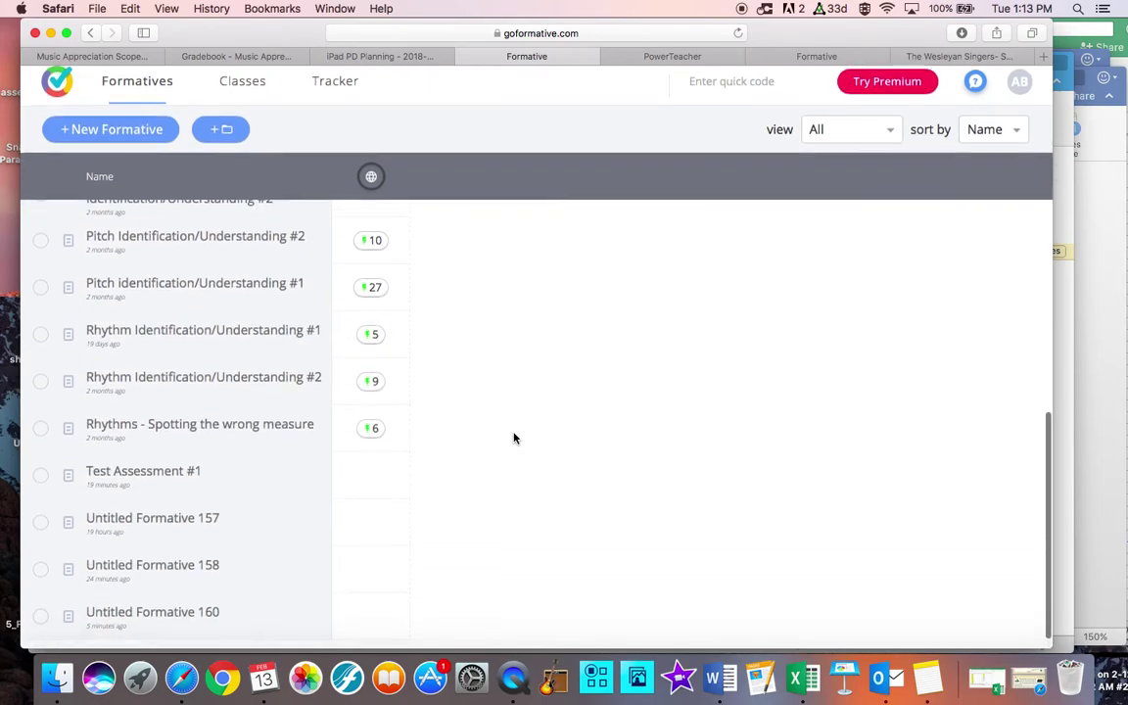
scroll(514, 438, "up", 5)
scroll(515, 438, "up", 3)
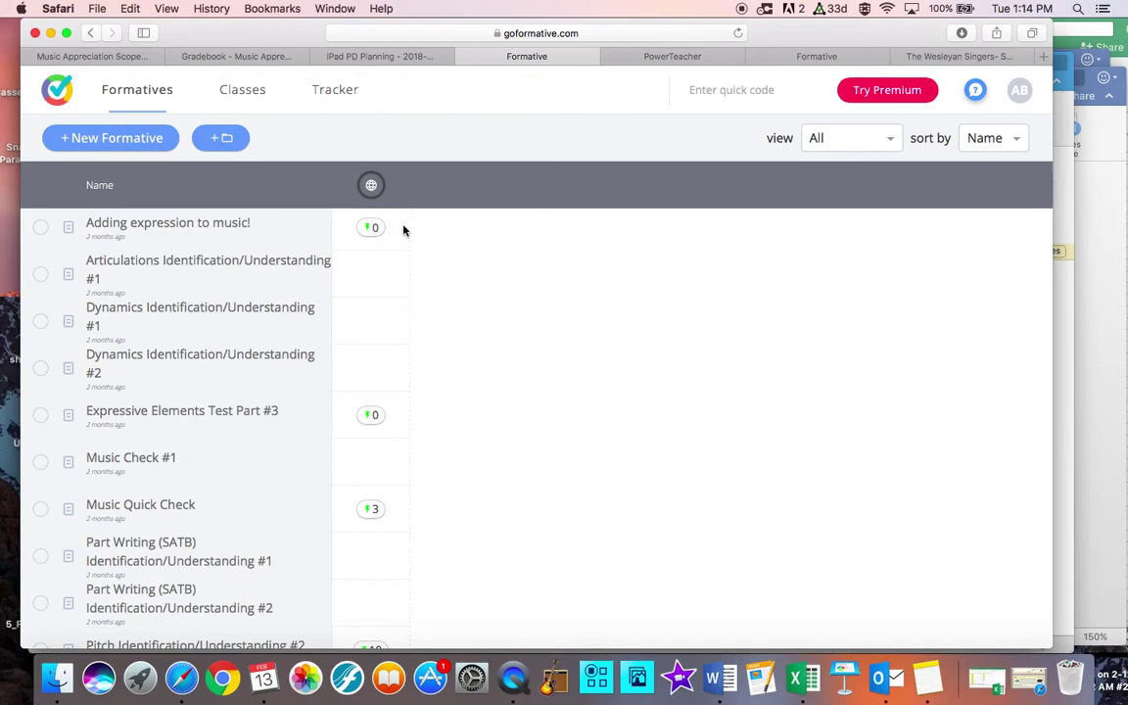
left_click(513, 678)
right_click(513, 678)
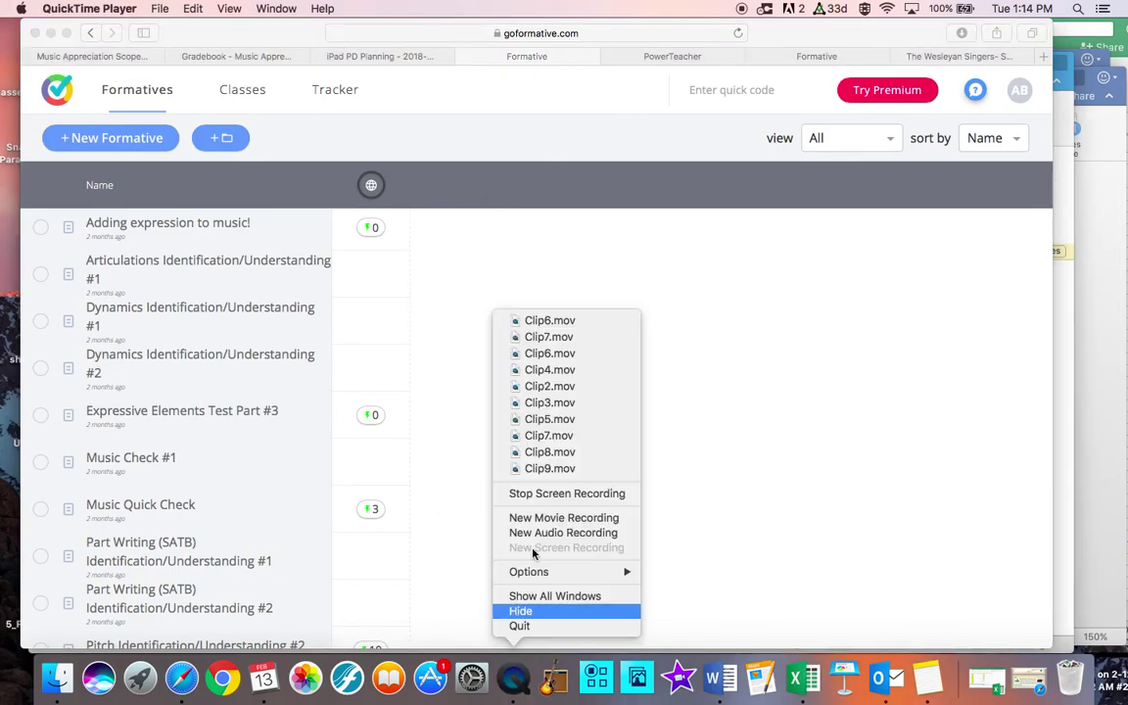